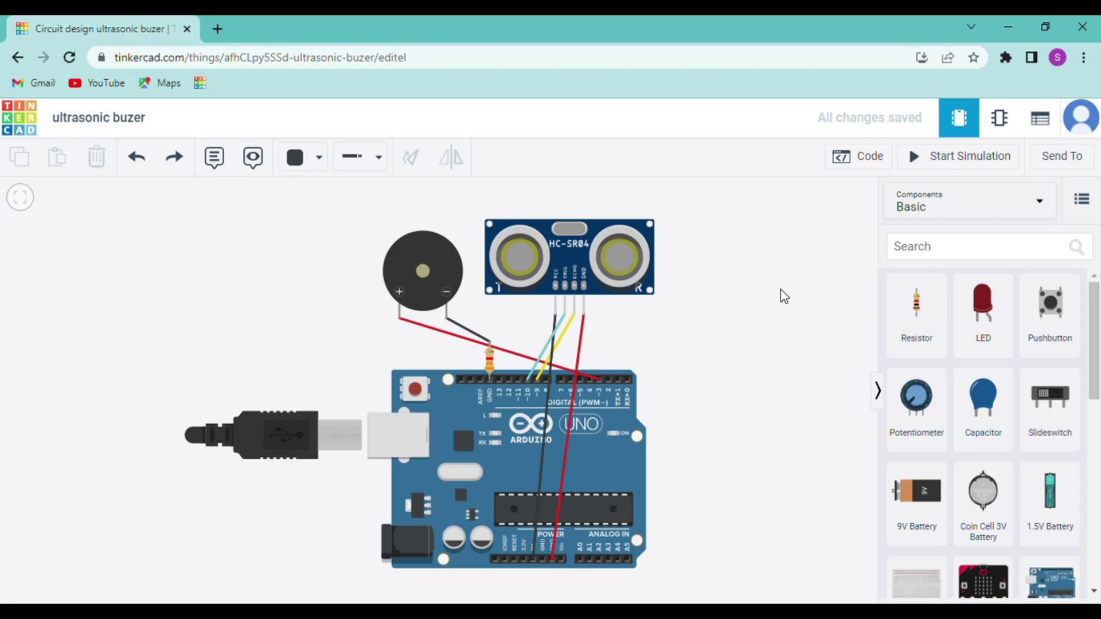
# Open the block code editor to look at the Variables blocks, then close it
pyautogui.click(858, 160)
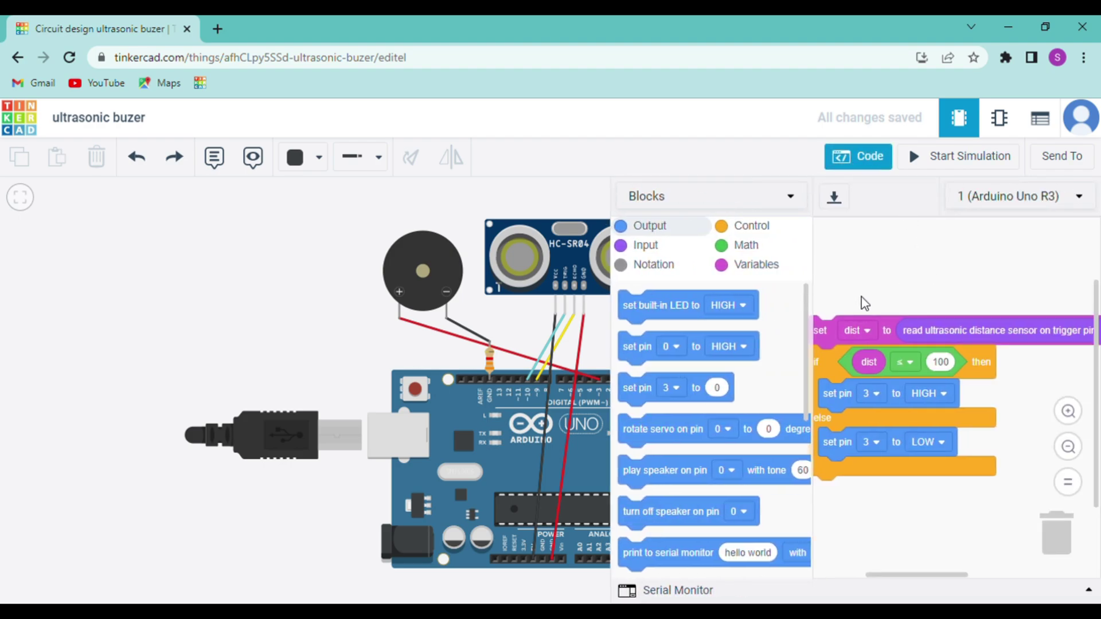
pyautogui.click(769, 265)
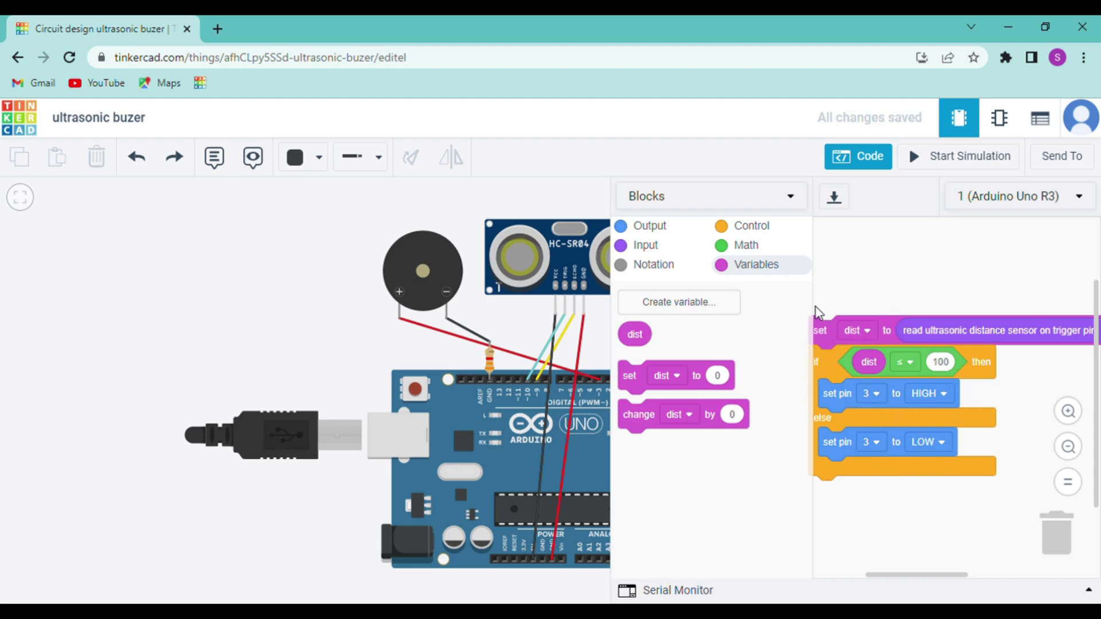
pyautogui.click(862, 169)
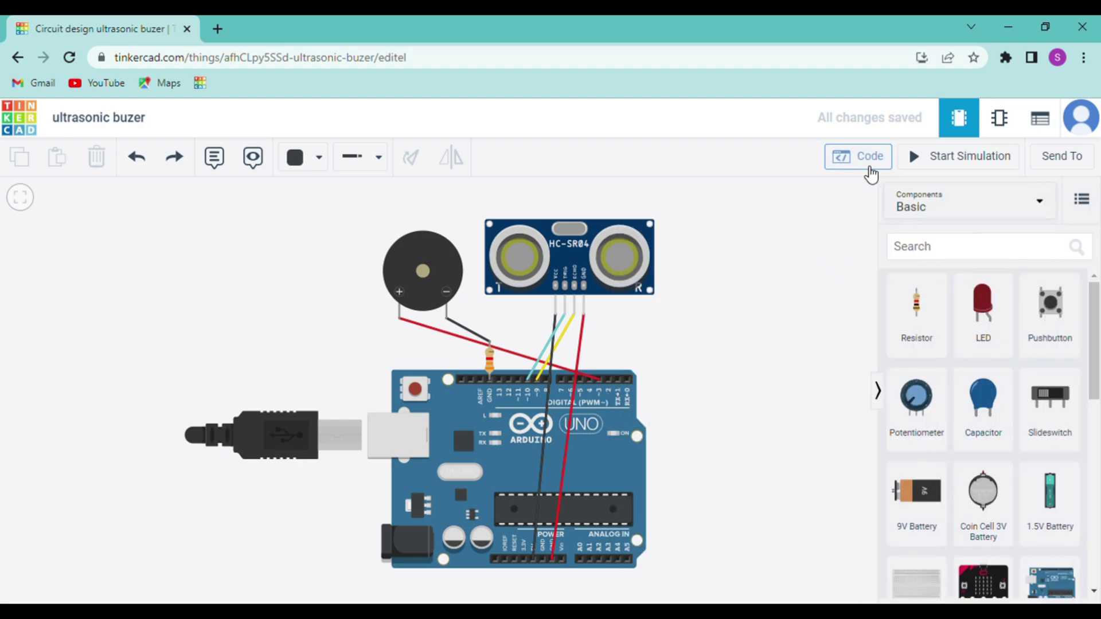
# Simulate the ultrasonic circuit, moving the target between about 43 and 124 cm, then stop
pyautogui.click(924, 171)
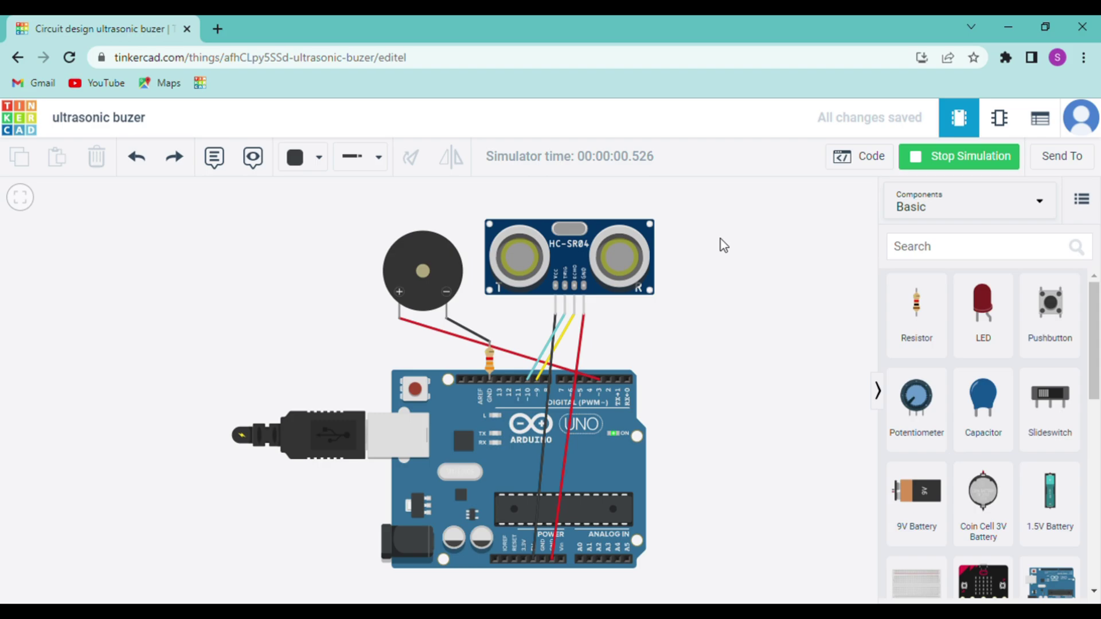
pyautogui.moveTo(721, 239); pyautogui.dragTo(703, 405)
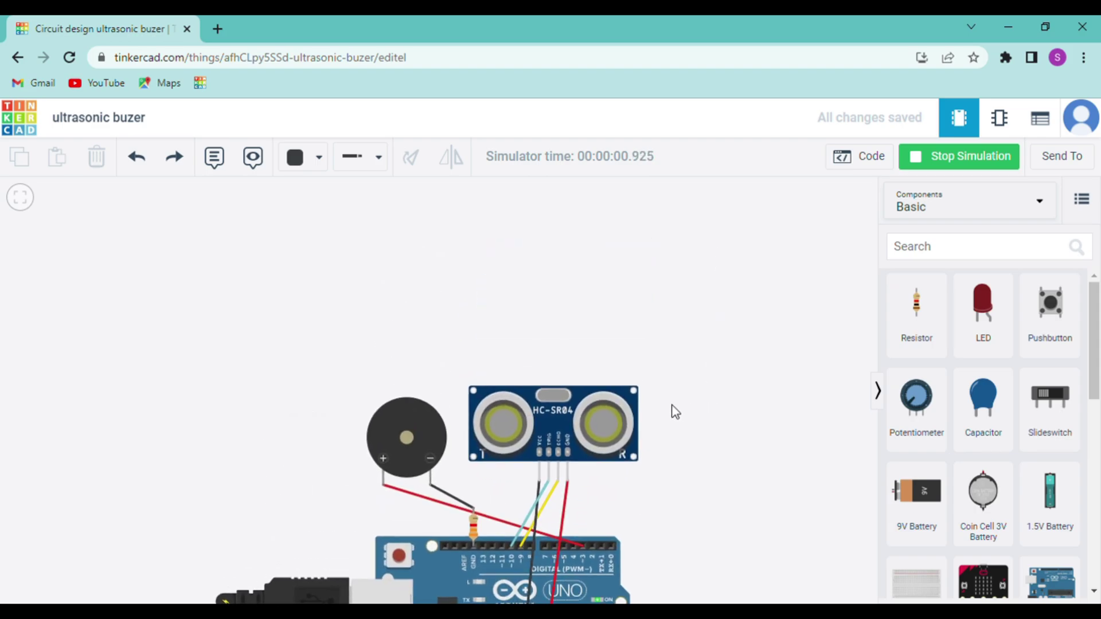
pyautogui.click(563, 407)
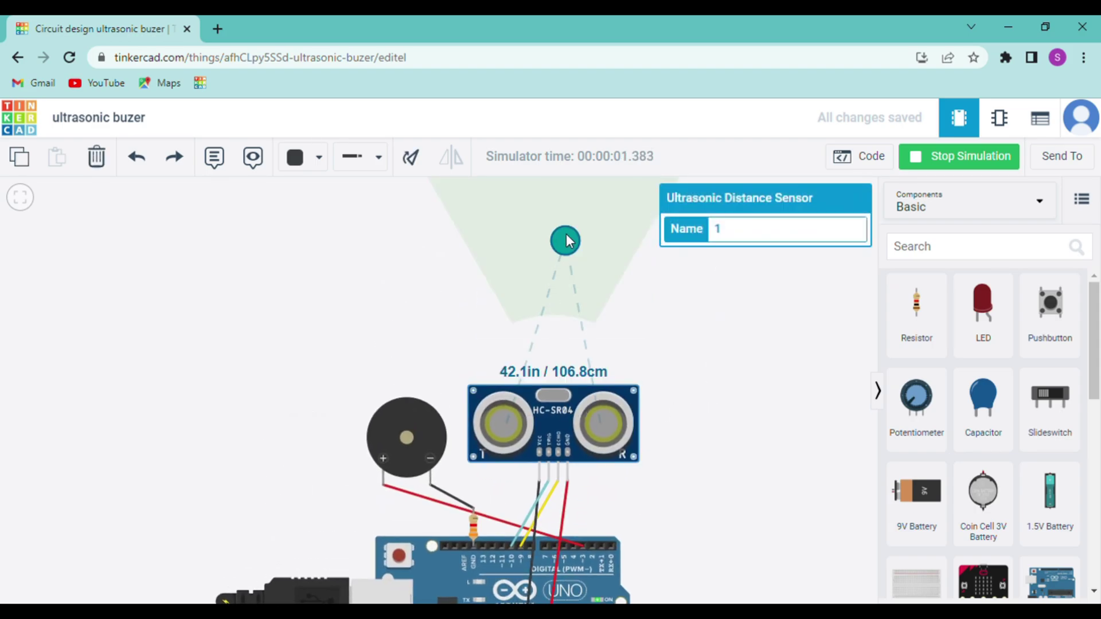
pyautogui.moveTo(569, 248); pyautogui.dragTo(560, 299)
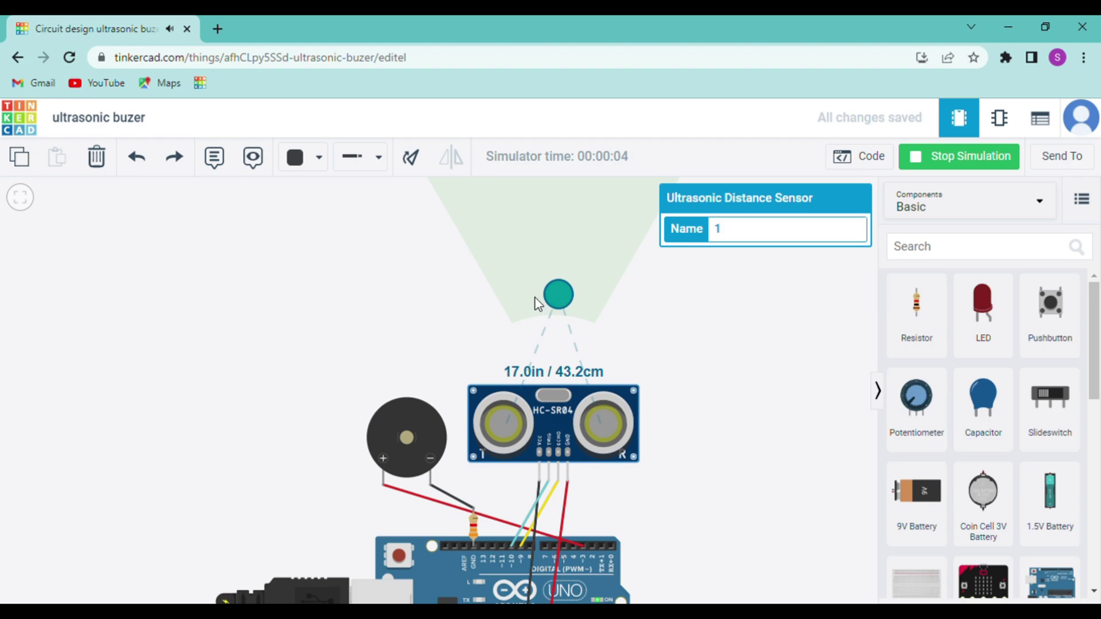
pyautogui.moveTo(556, 291); pyautogui.dragTo(550, 226)
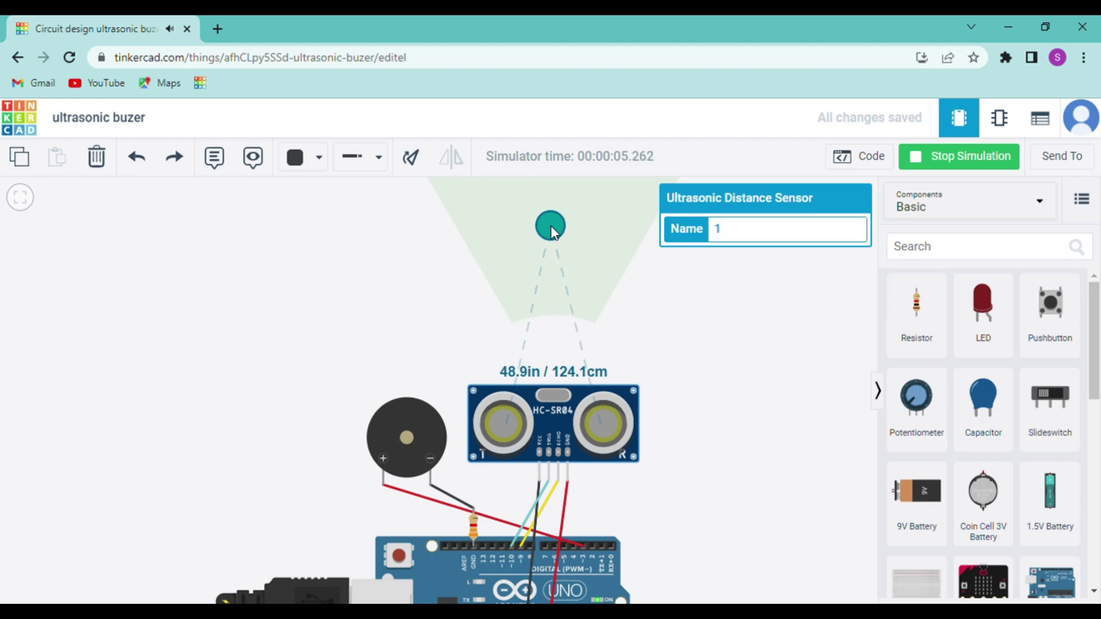
pyautogui.click(998, 165)
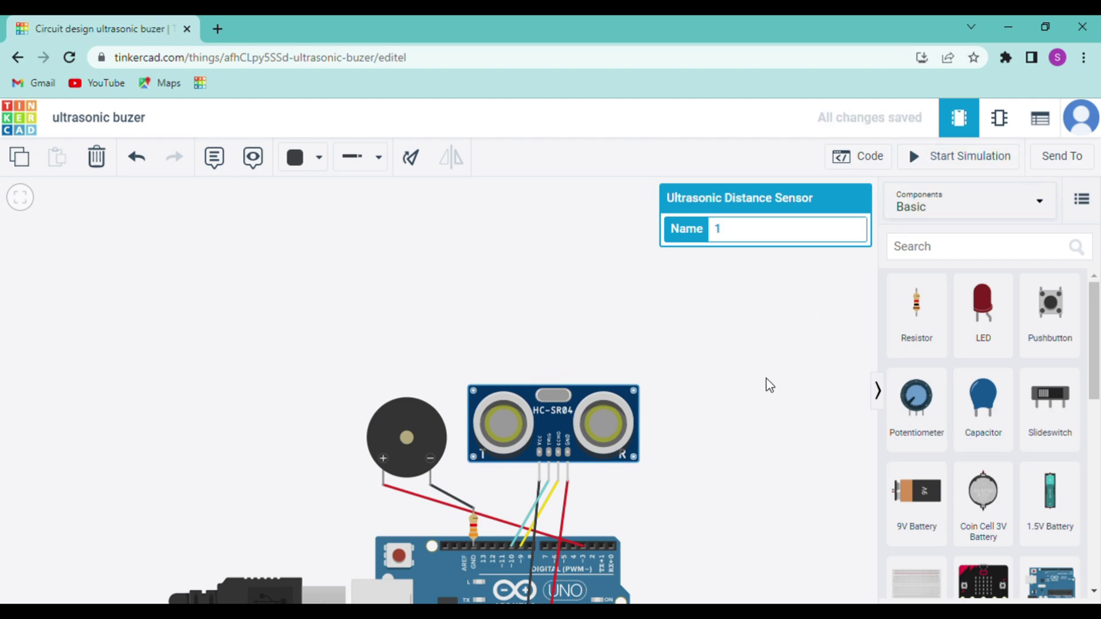
# Delete the HC-SR04 ultrasonic sensor and its wires
pyautogui.moveTo(764, 425); pyautogui.dragTo(751, 270)
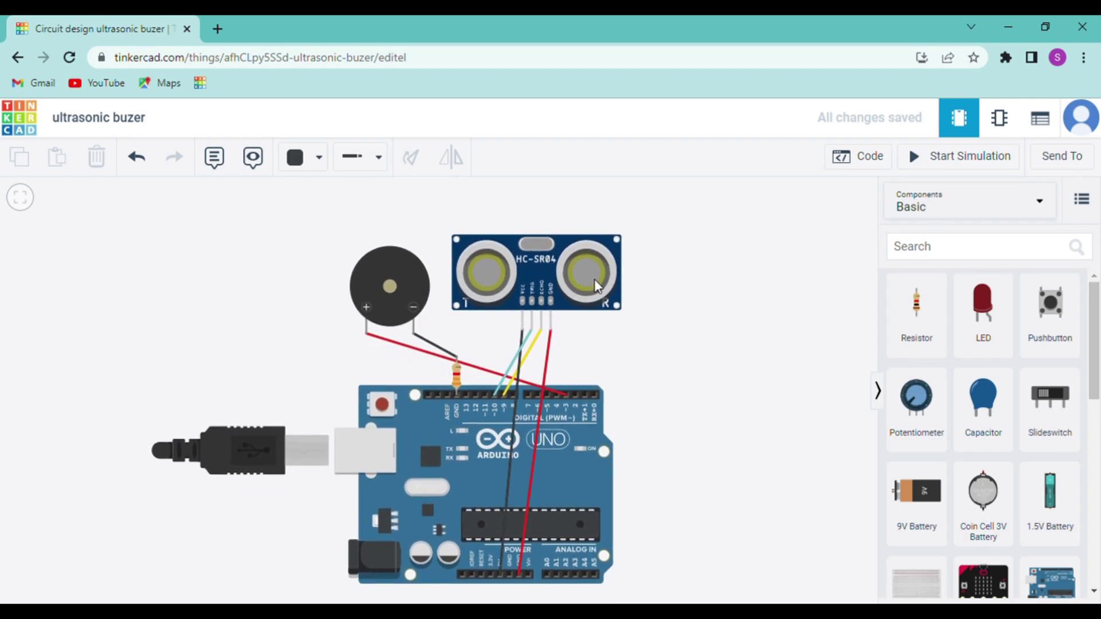
pyautogui.click(536, 258)
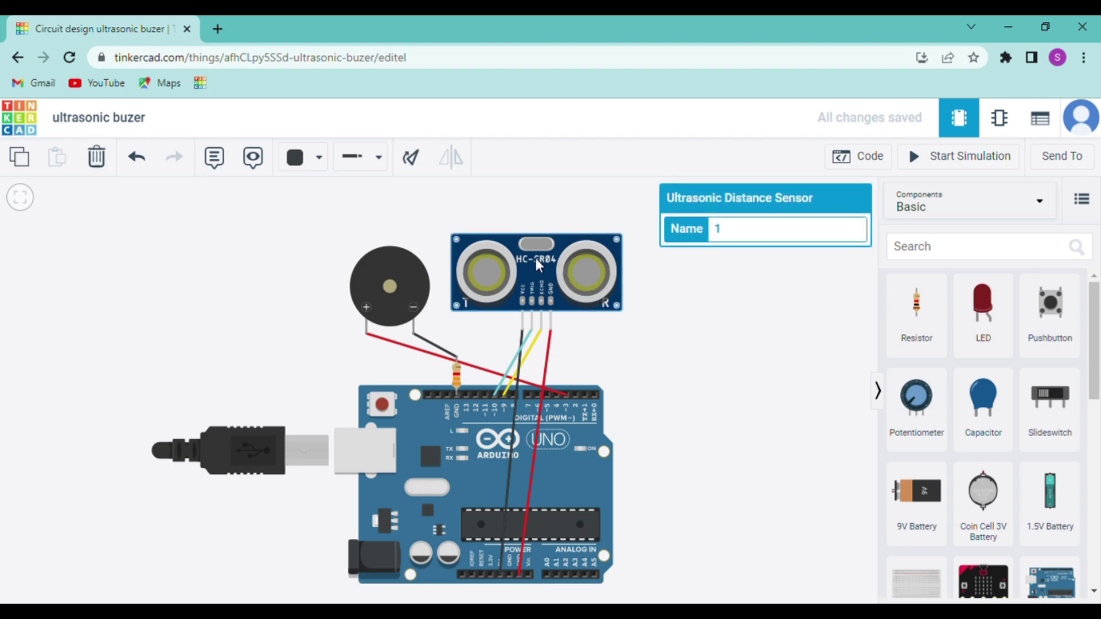
pyautogui.press('Delete')
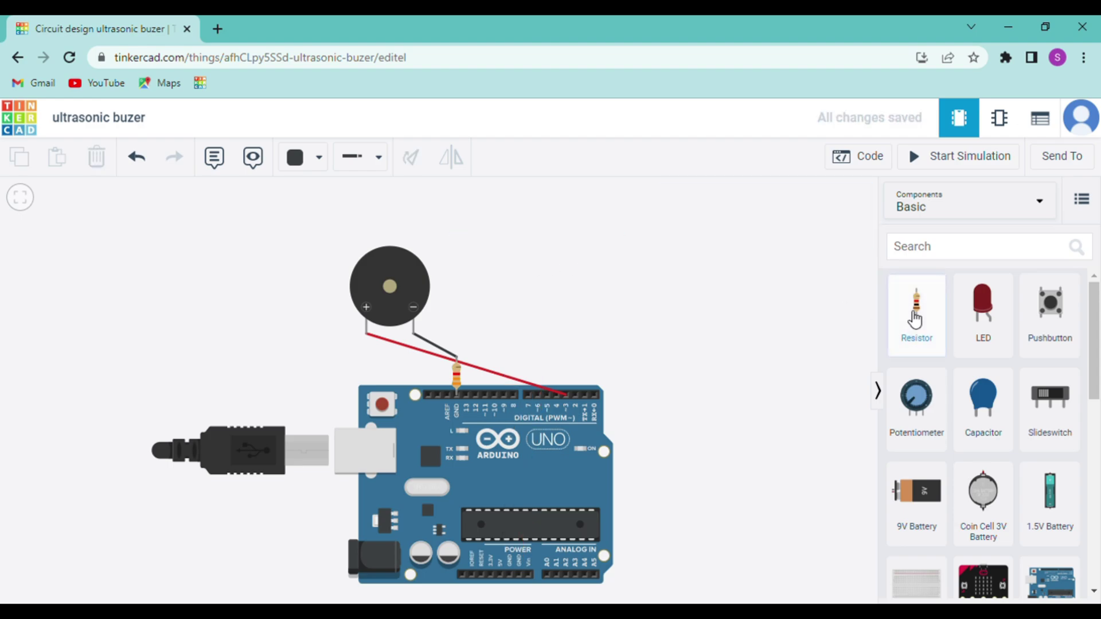
# Search components for 'PIR' and place a PIR Sensor above-right of the buzzer
pyautogui.click(939, 257)
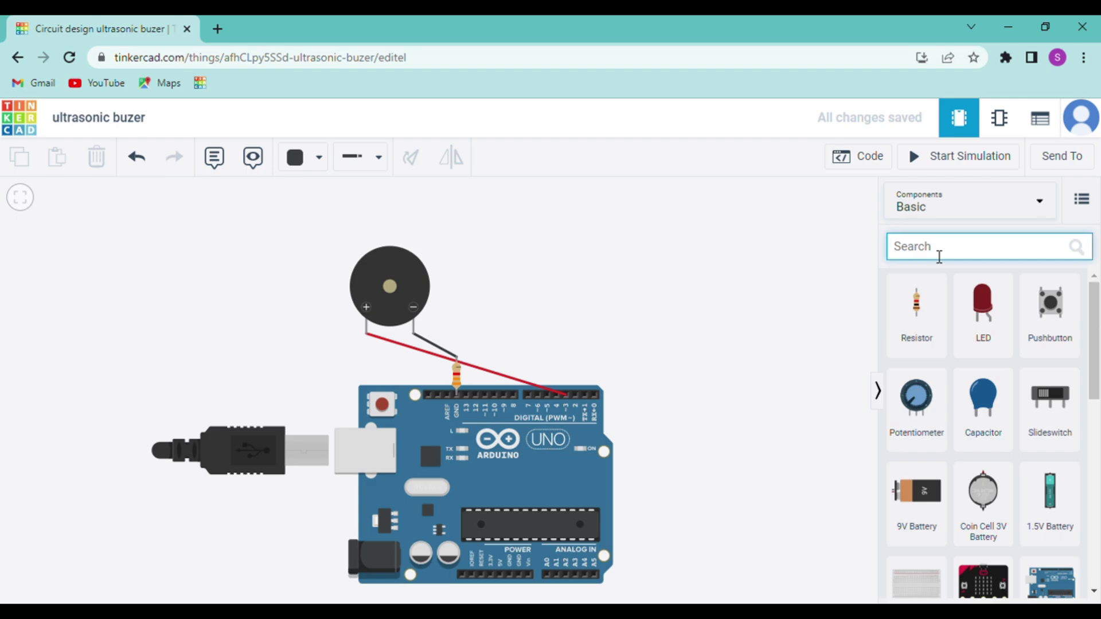
pyautogui.write('Pl')
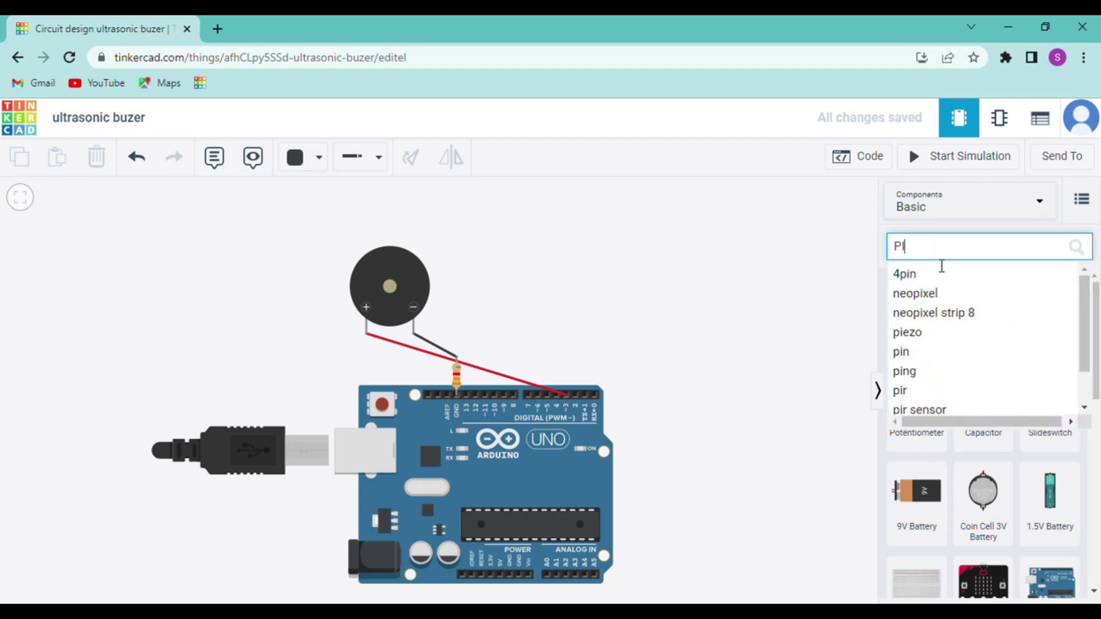
pyautogui.write('R')
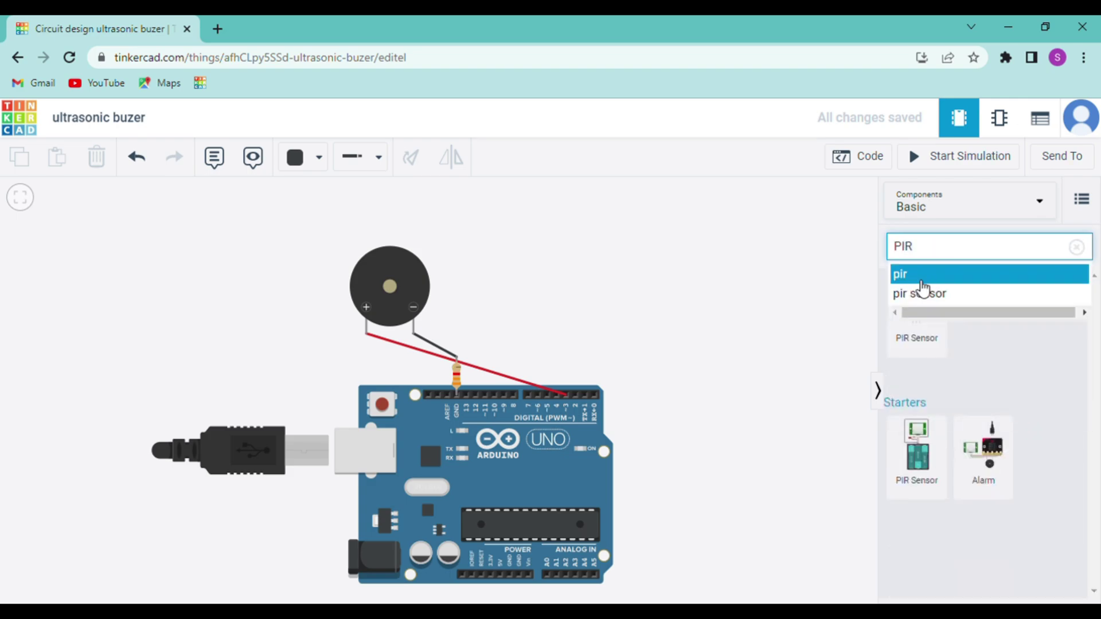
pyautogui.moveTo(932, 351); pyautogui.dragTo(556, 283)
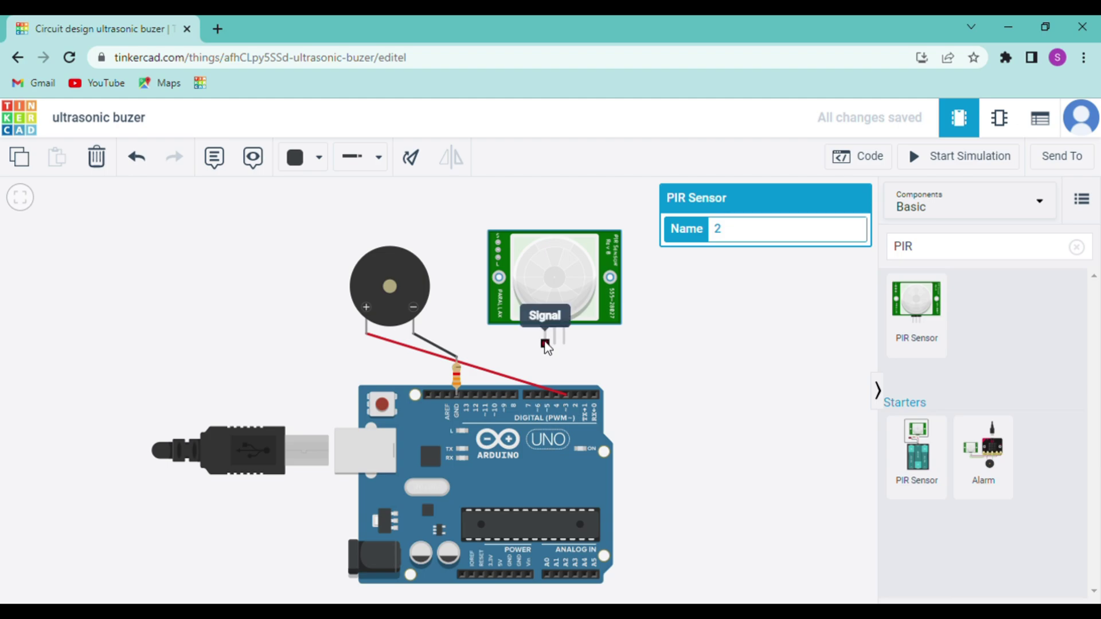
# Wire the PIR signal pin to Arduino pin D2 with a red wire
pyautogui.click(545, 343)
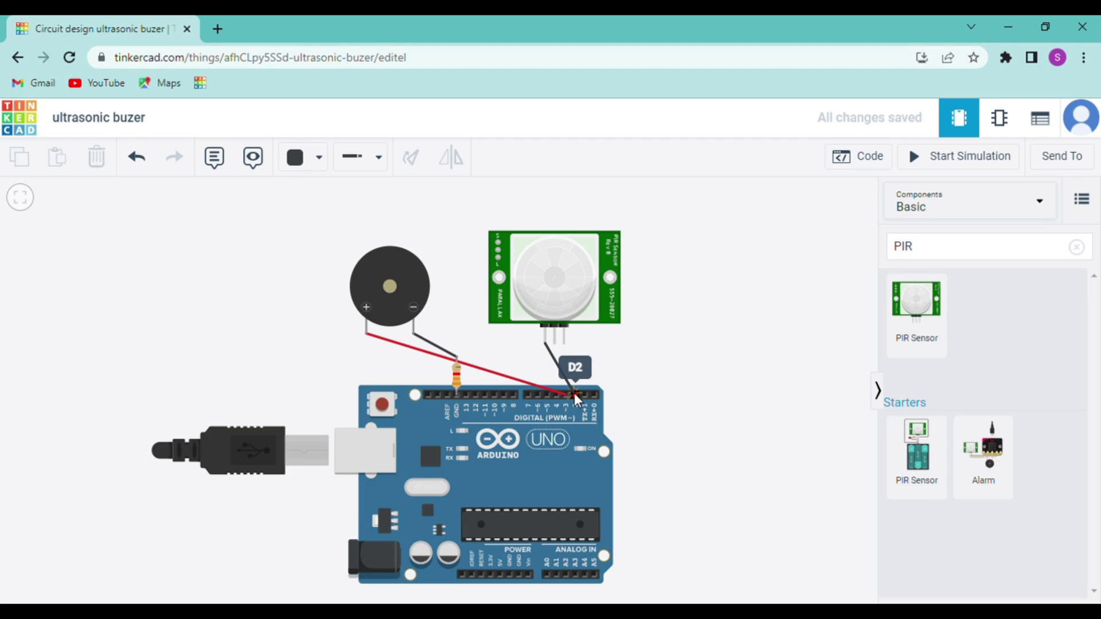
pyautogui.click(574, 394)
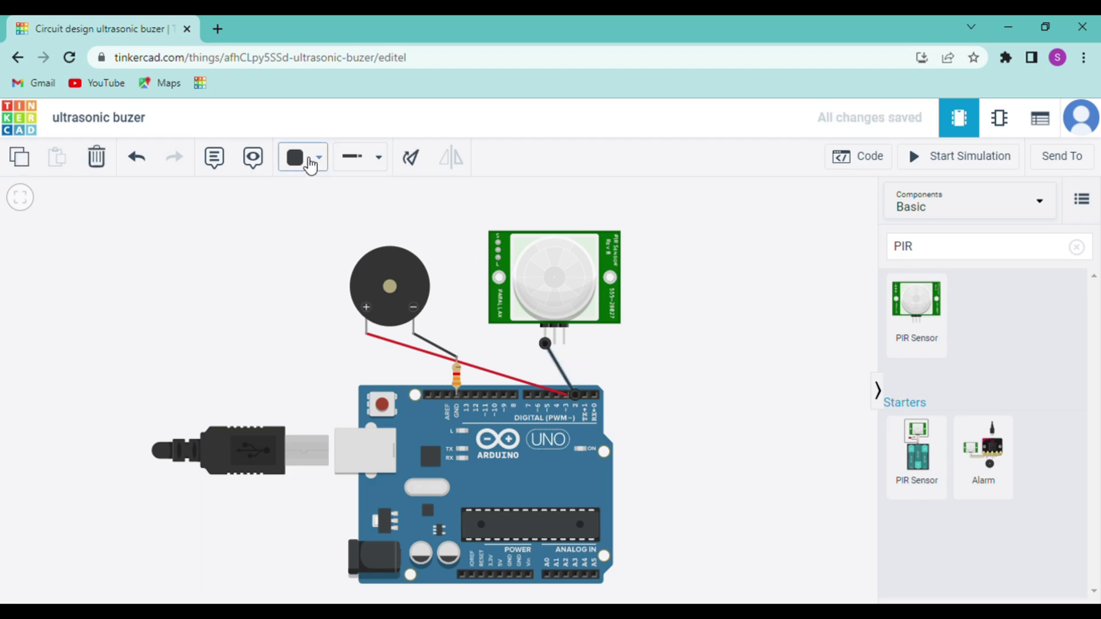
pyautogui.click(310, 166)
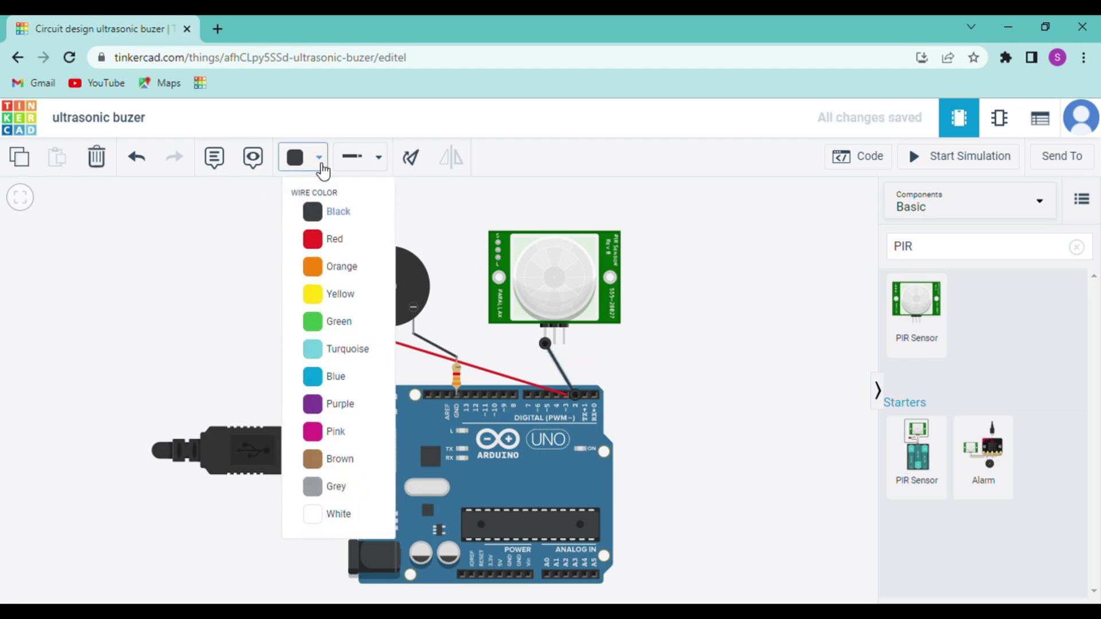
pyautogui.click(332, 239)
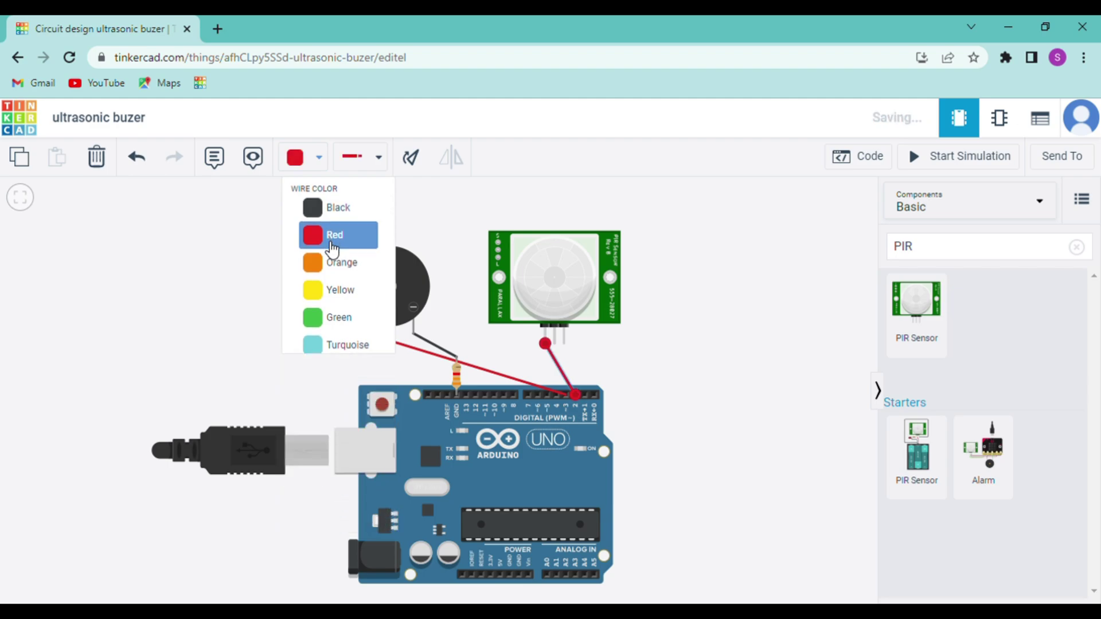
# Wire the PIR power pin to 5V and its ground pin to GND, making the ground wire black
pyautogui.click(553, 341)
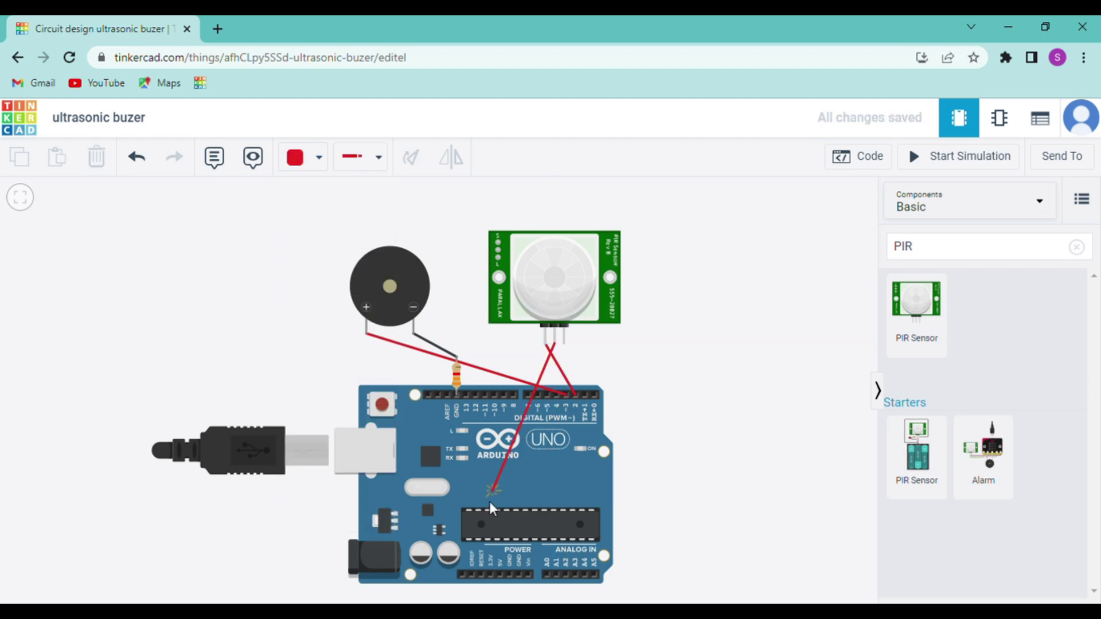
pyautogui.click(504, 575)
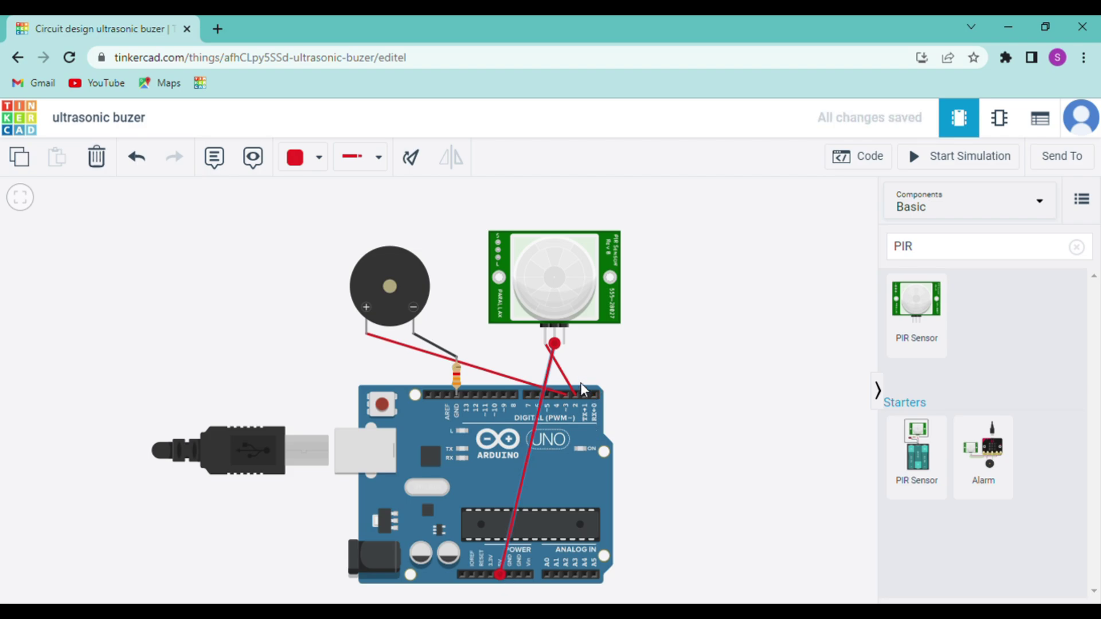
pyautogui.click(564, 343)
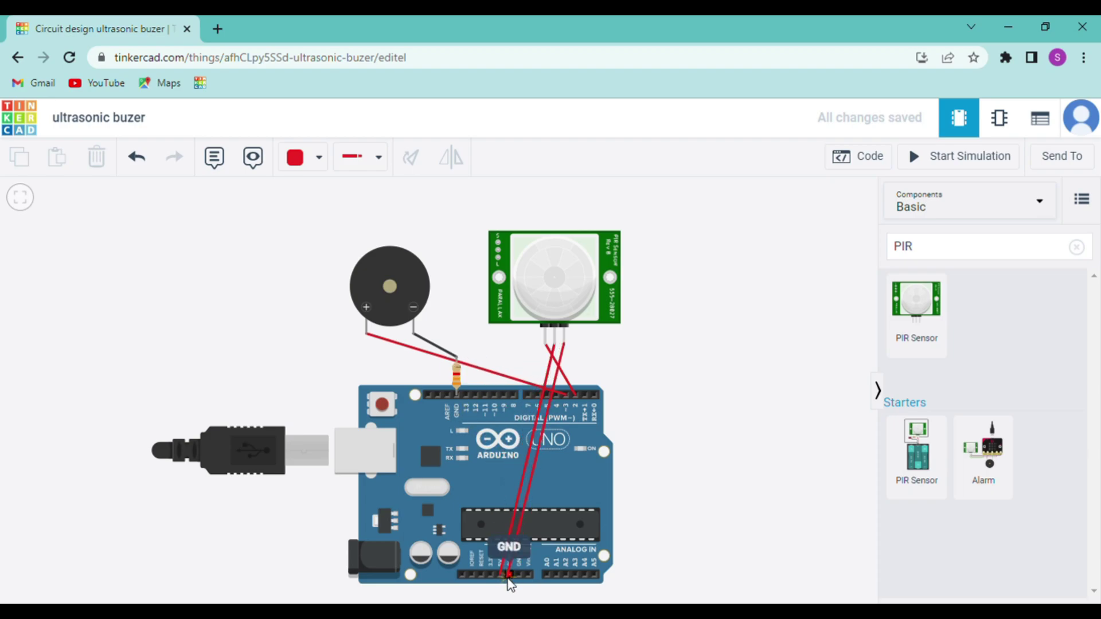
pyautogui.click(508, 576)
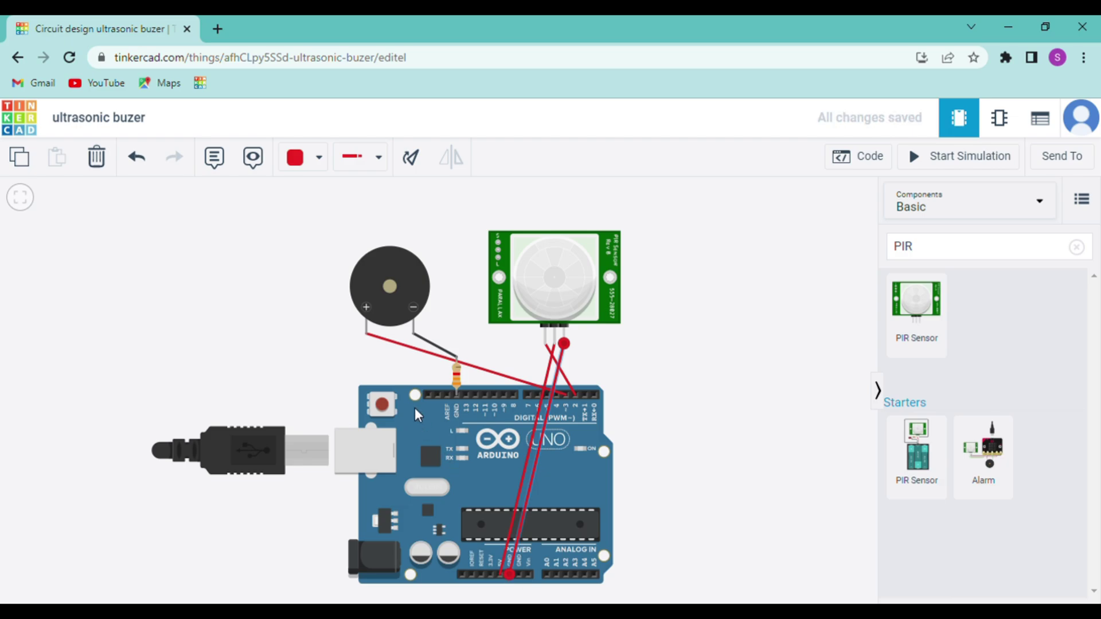
pyautogui.click(316, 166)
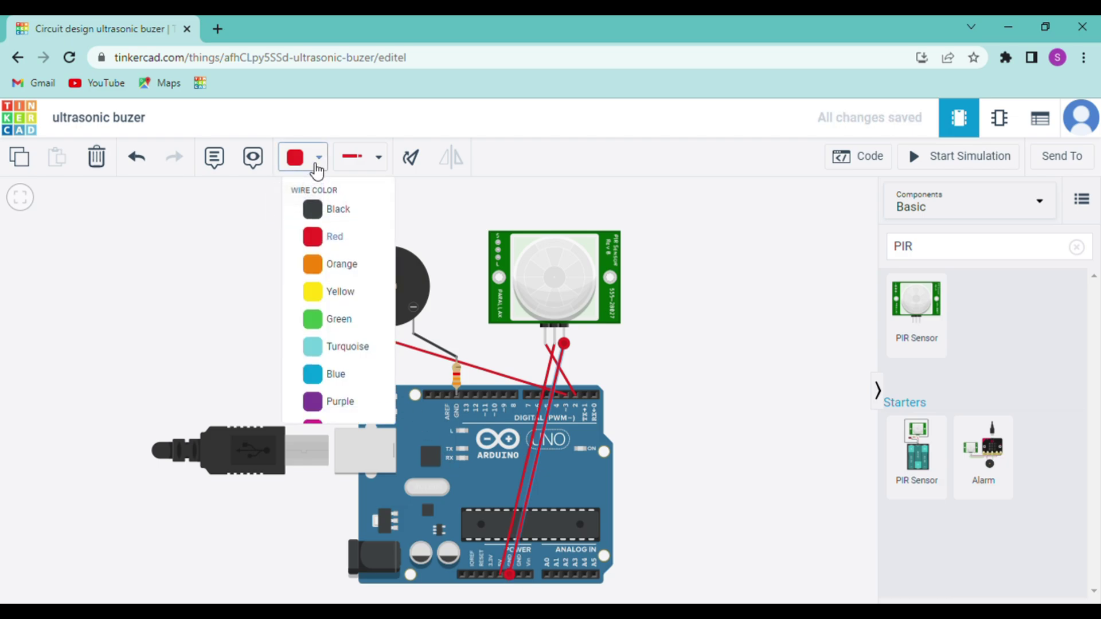
pyautogui.click(336, 213)
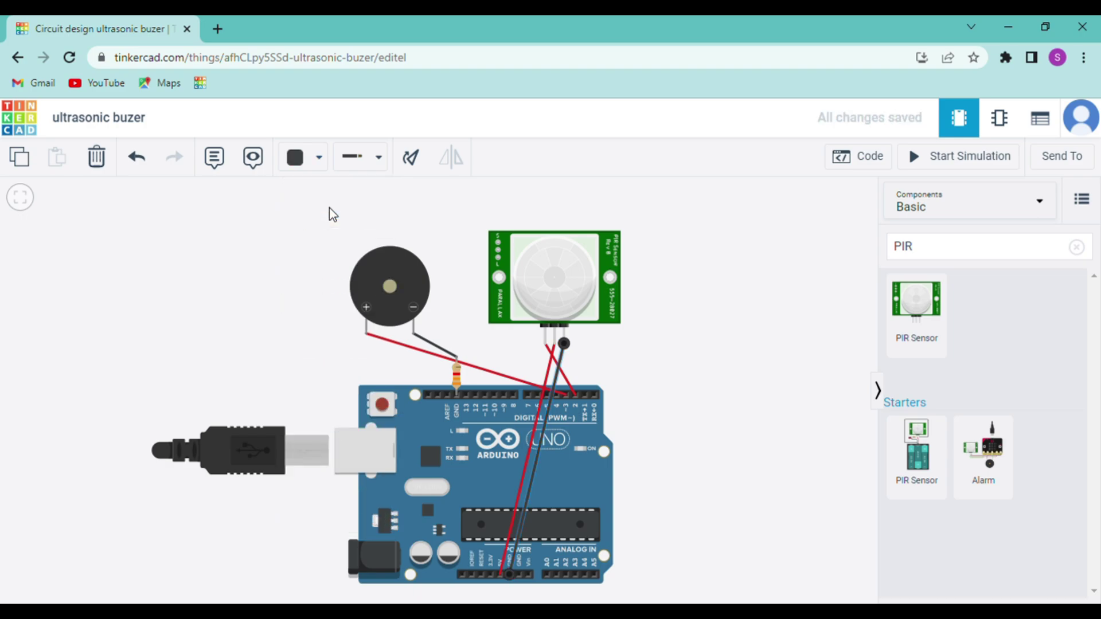
pyautogui.click(705, 309)
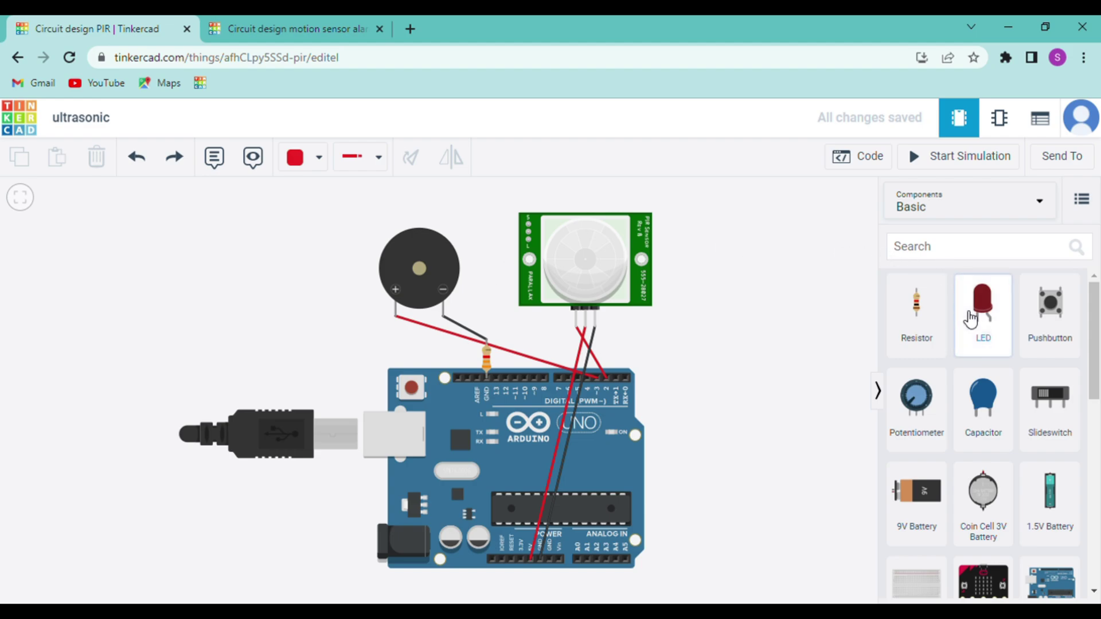
# Place two LEDs beside the buzzer and move the buzzer's black wire end onto GND
pyautogui.moveTo(971, 320); pyautogui.dragTo(480, 291)
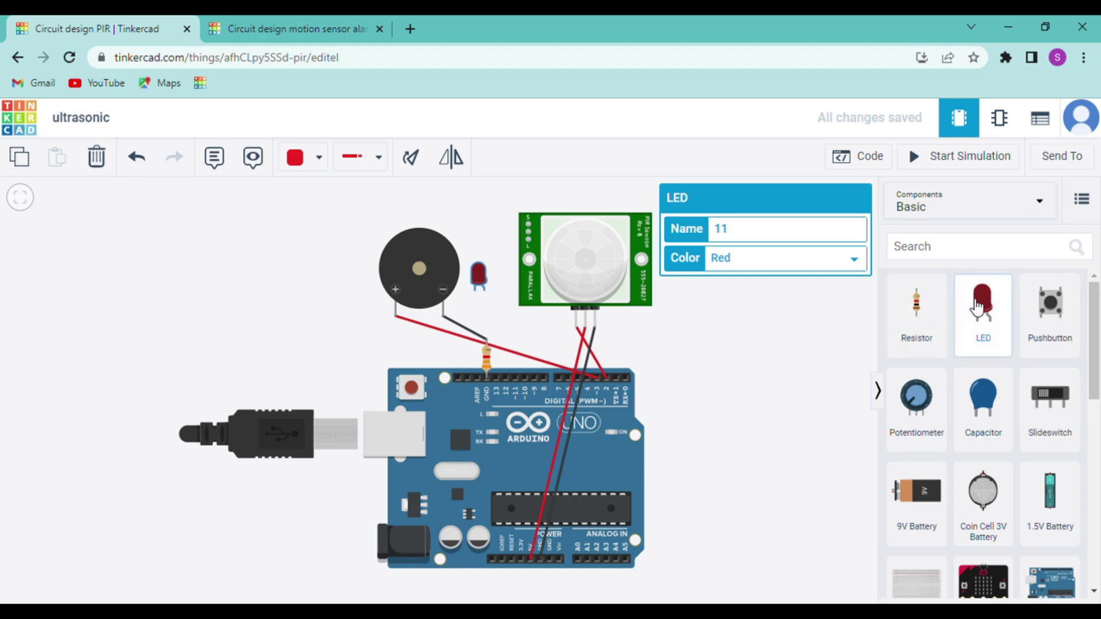
pyautogui.moveTo(978, 308); pyautogui.dragTo(504, 291)
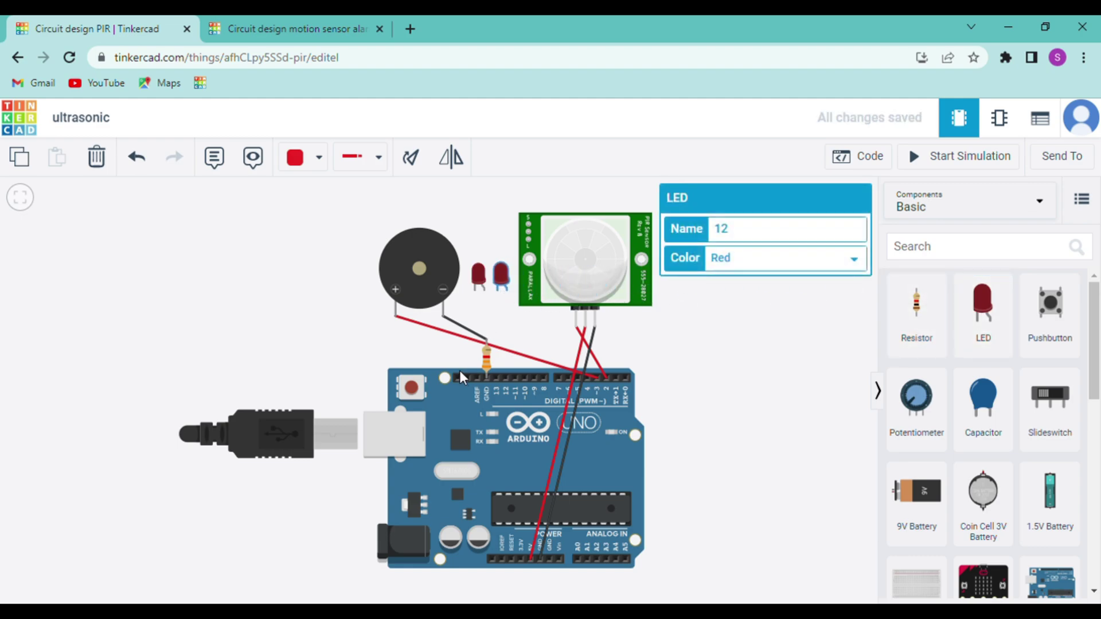
pyautogui.click(466, 332)
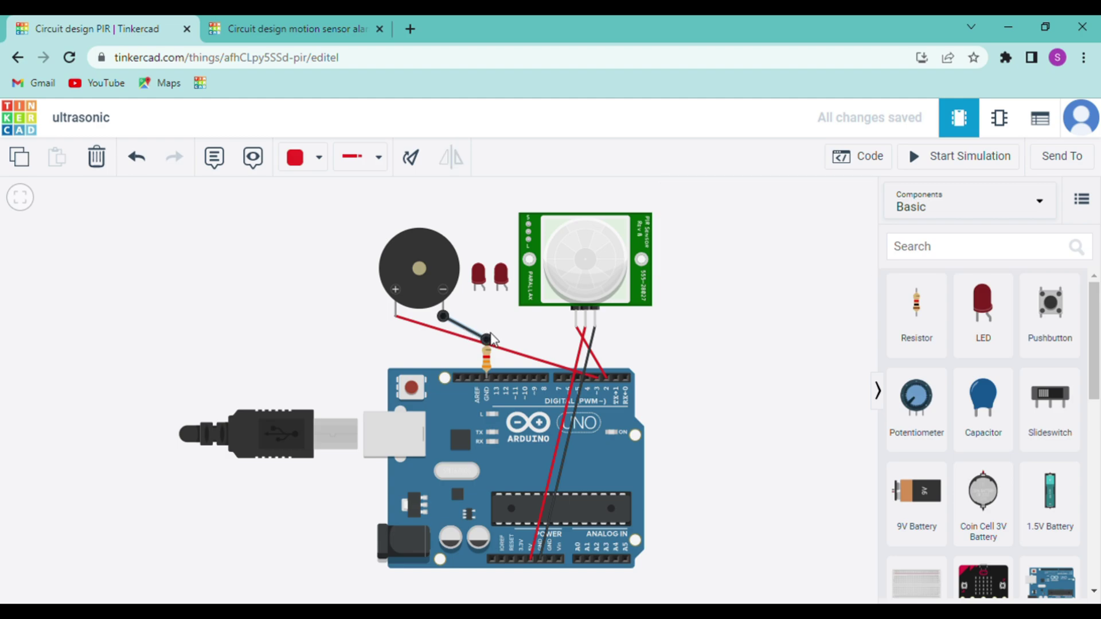
pyautogui.moveTo(486, 341); pyautogui.dragTo(485, 373)
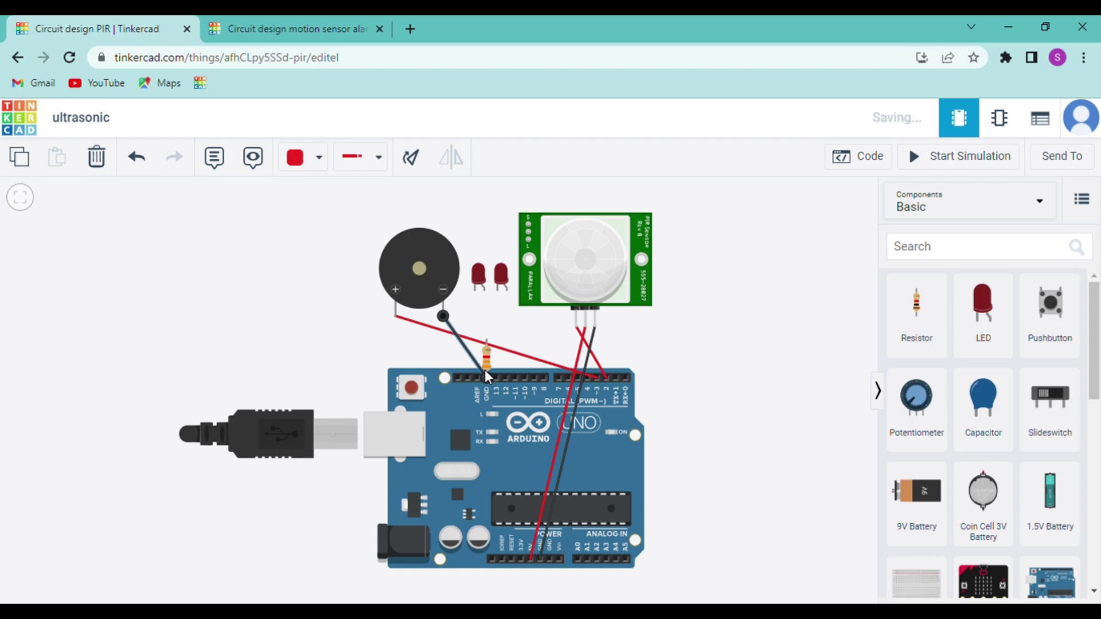
pyautogui.click(484, 370)
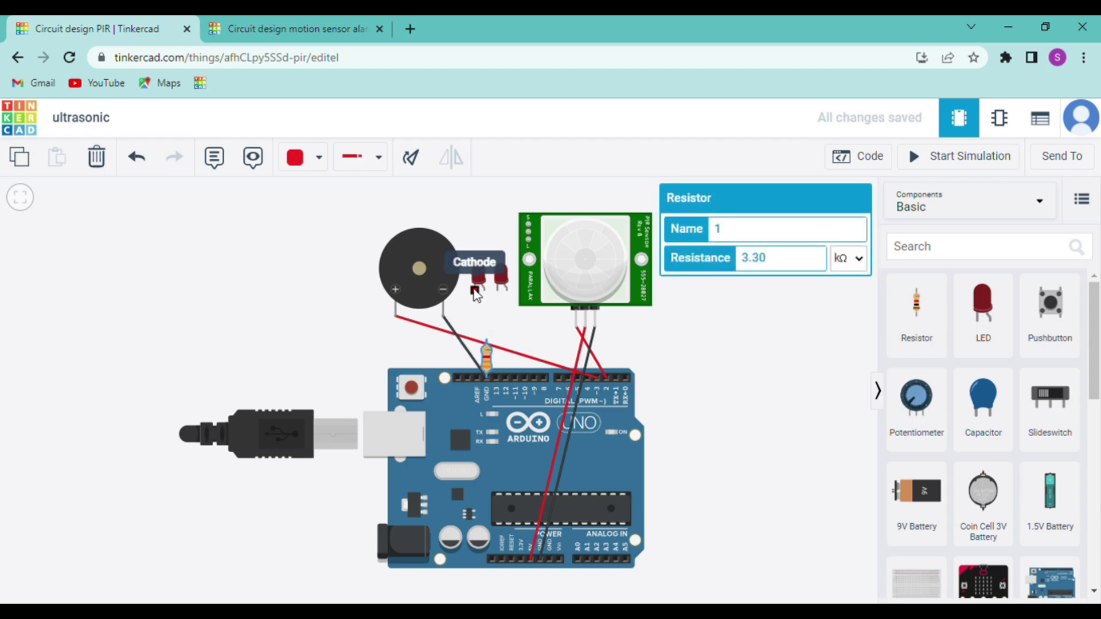
pyautogui.click(476, 293)
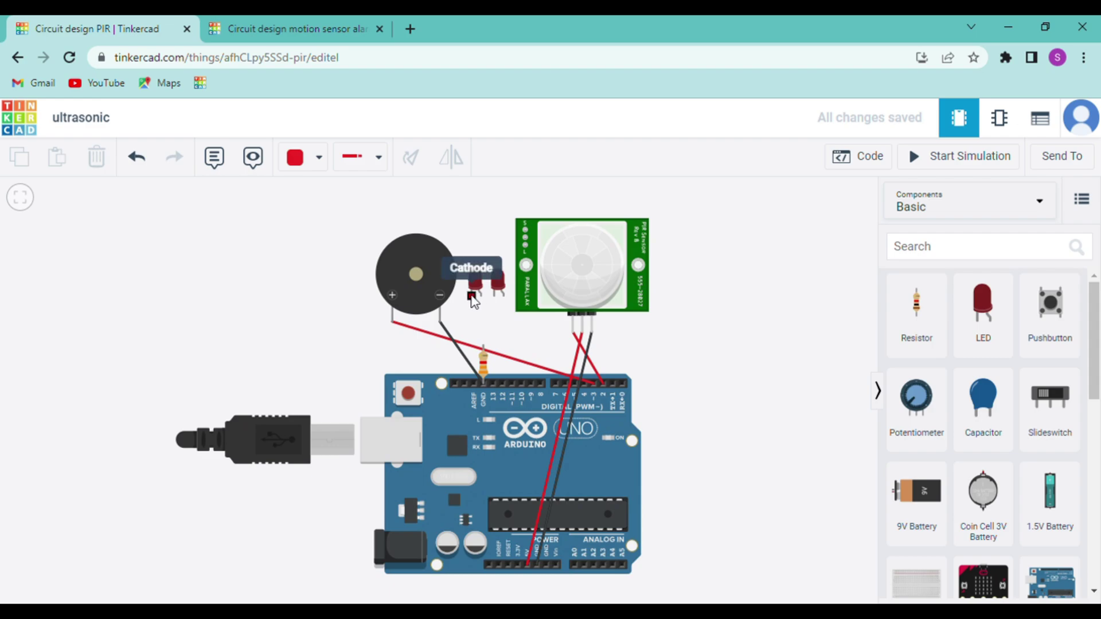
# Connect both LED cathodes to the resistor's top lead with black wires
pyautogui.click(472, 297)
pyautogui.click(483, 344)
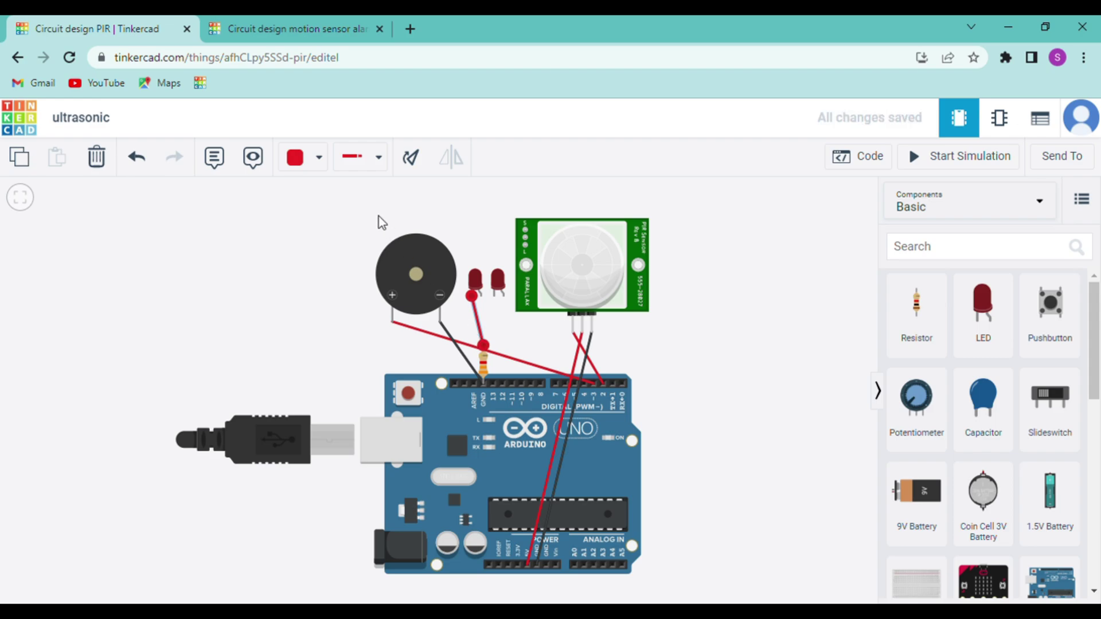
pyautogui.click(328, 162)
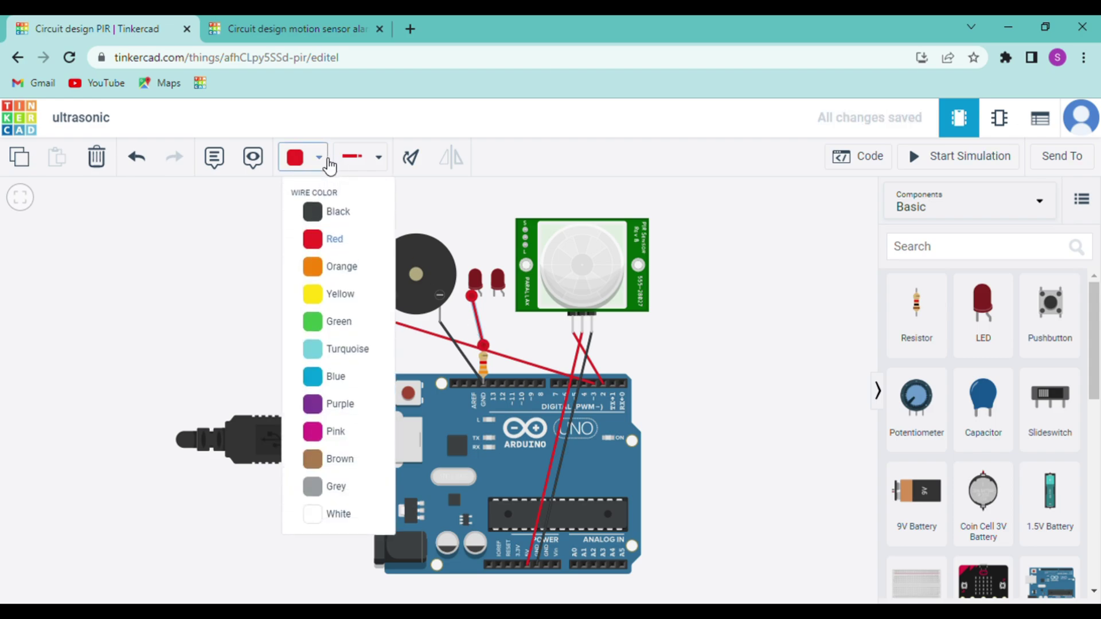
pyautogui.click(343, 213)
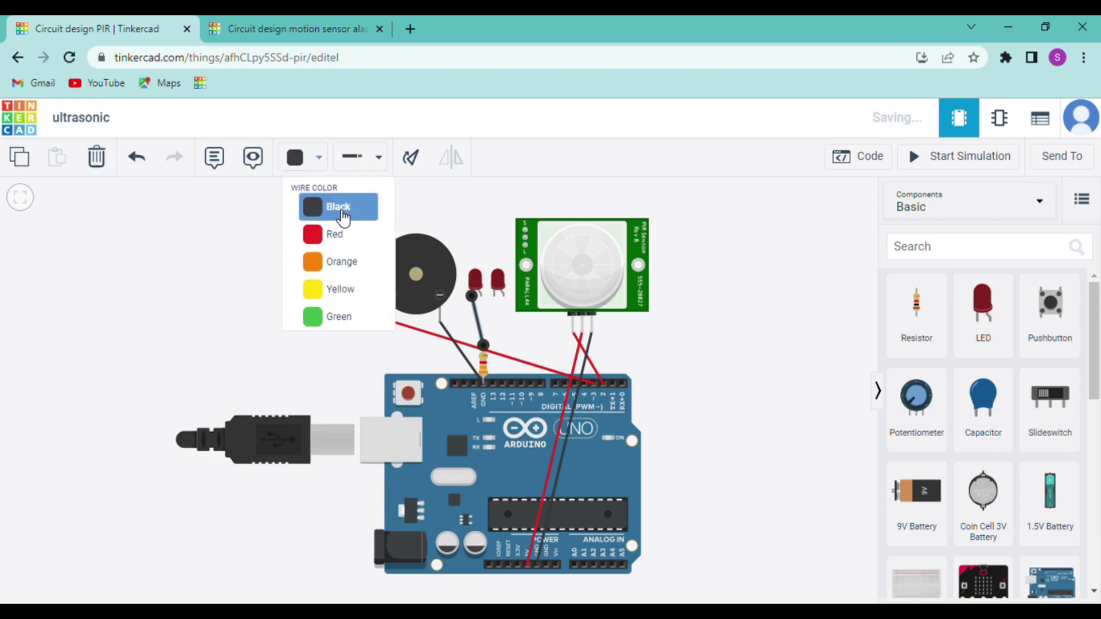
pyautogui.click(495, 295)
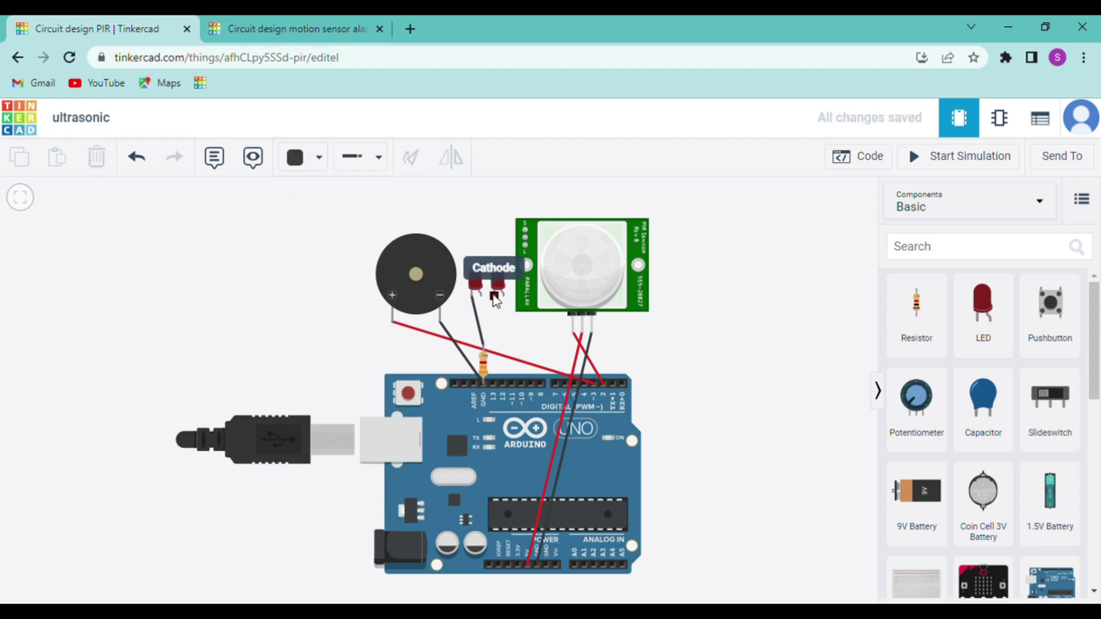
pyautogui.click(484, 347)
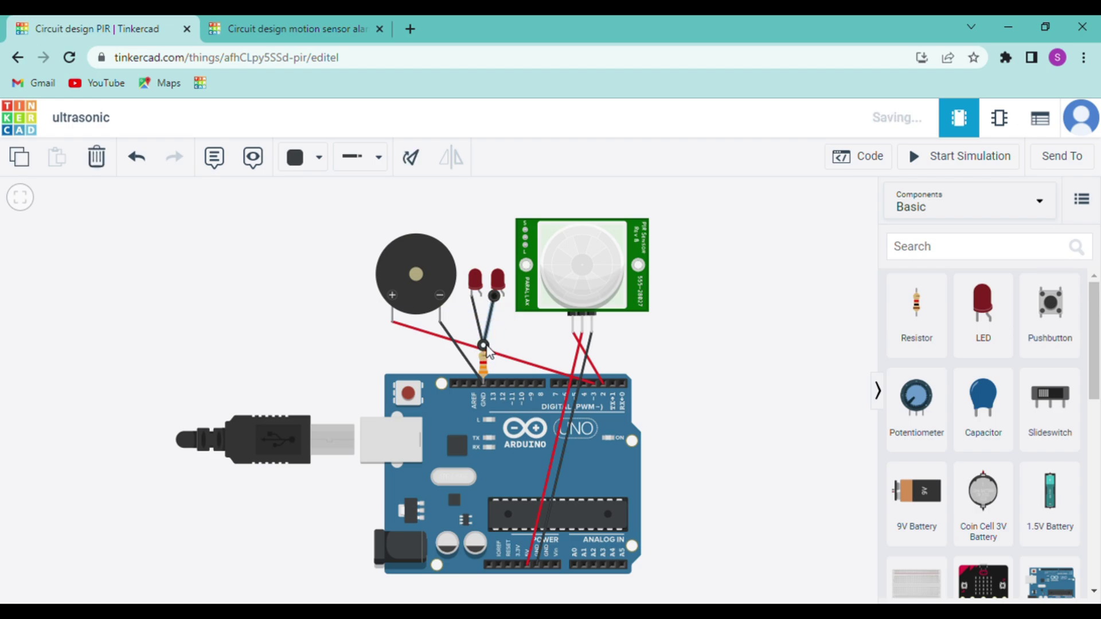
# Wire the left LED's anode to pin D8 and the right LED's anode to pin D9
pyautogui.click(481, 297)
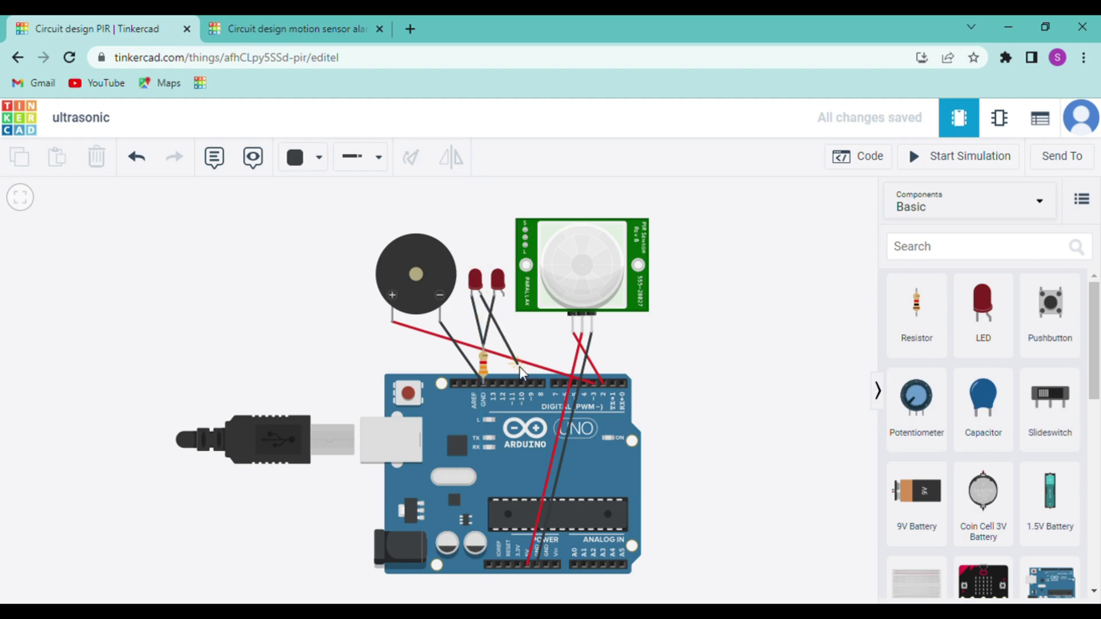
pyautogui.click(538, 383)
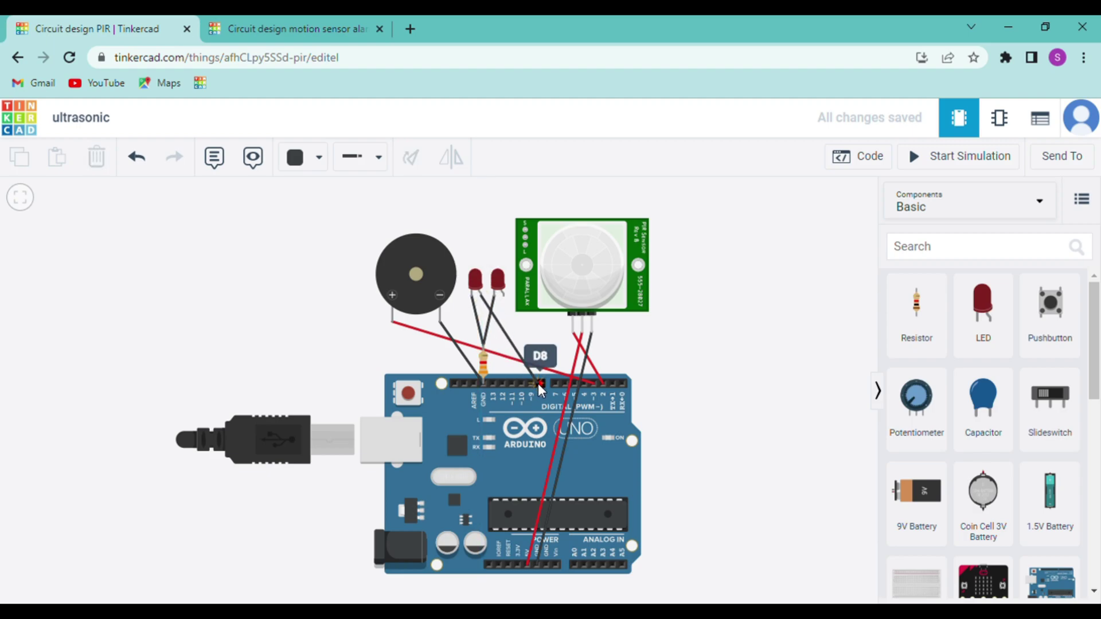
pyautogui.click(537, 383)
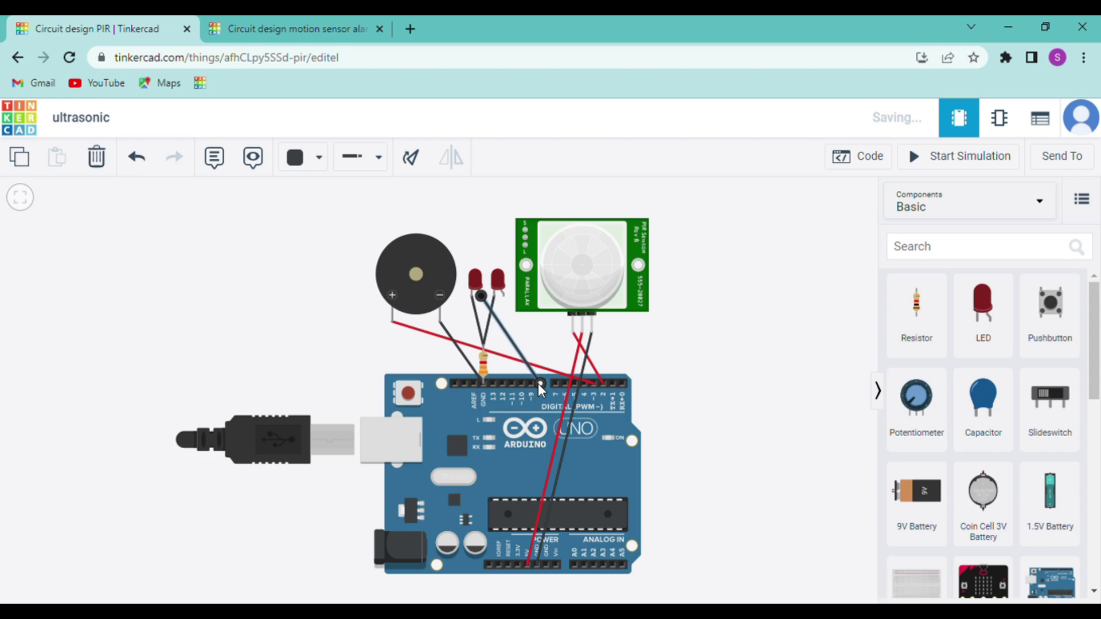
pyautogui.click(501, 295)
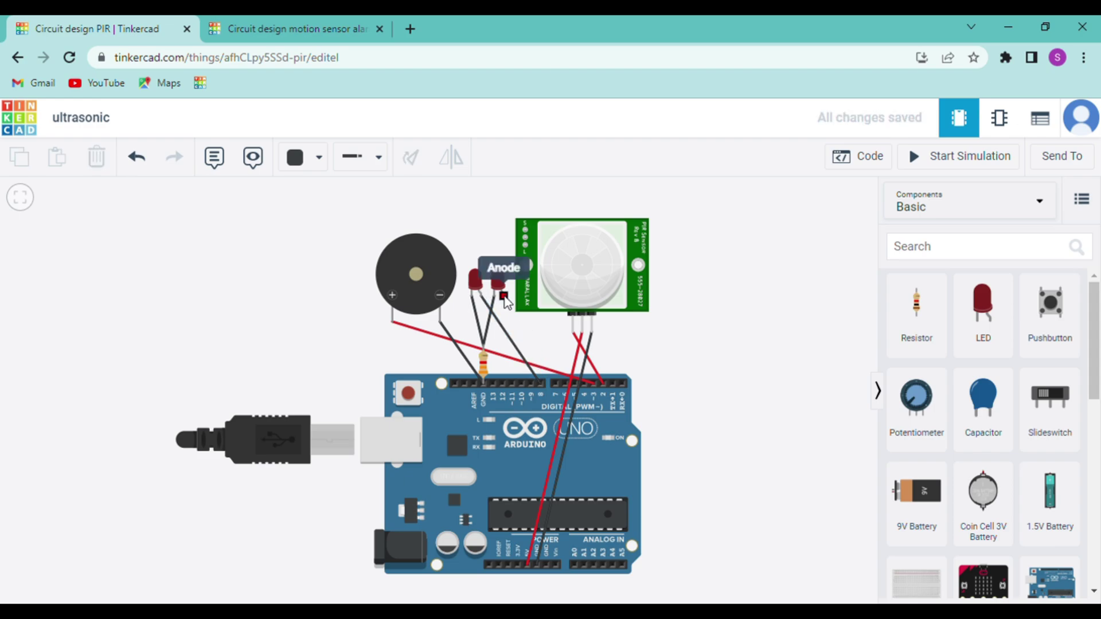
pyautogui.click(532, 394)
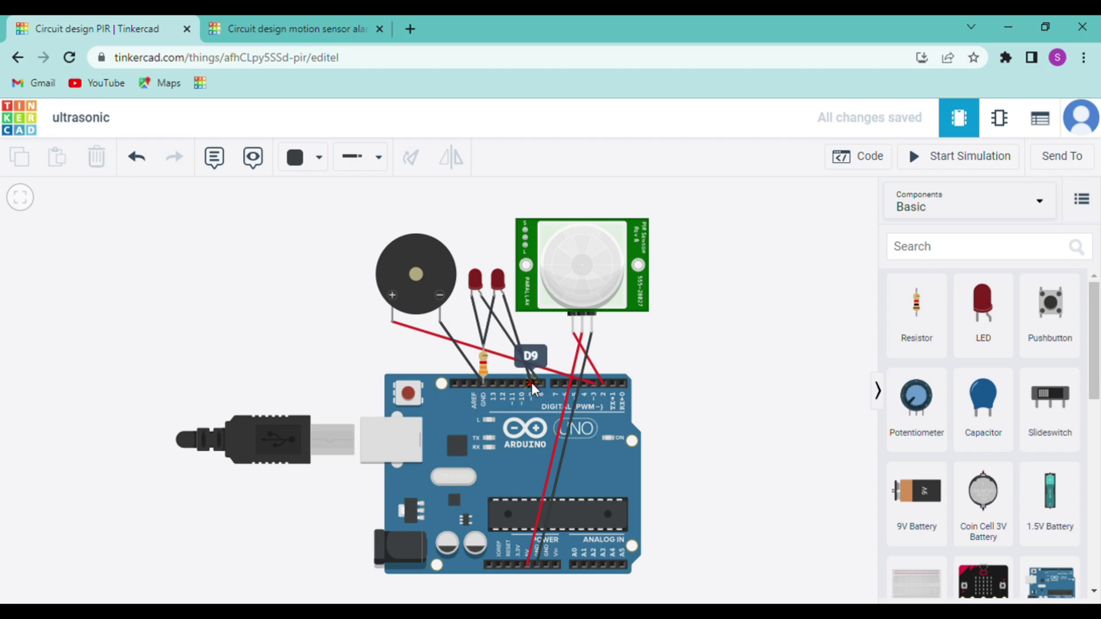
pyautogui.click(532, 383)
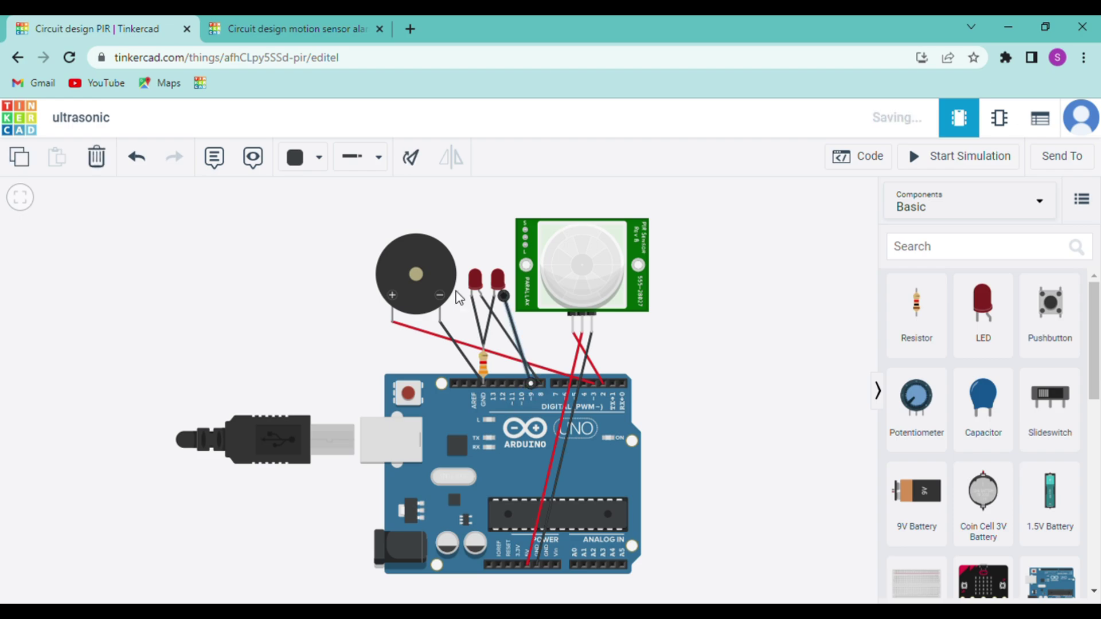
# Make both the D9 and D8 anode wires red
pyautogui.click(318, 158)
pyautogui.click(338, 237)
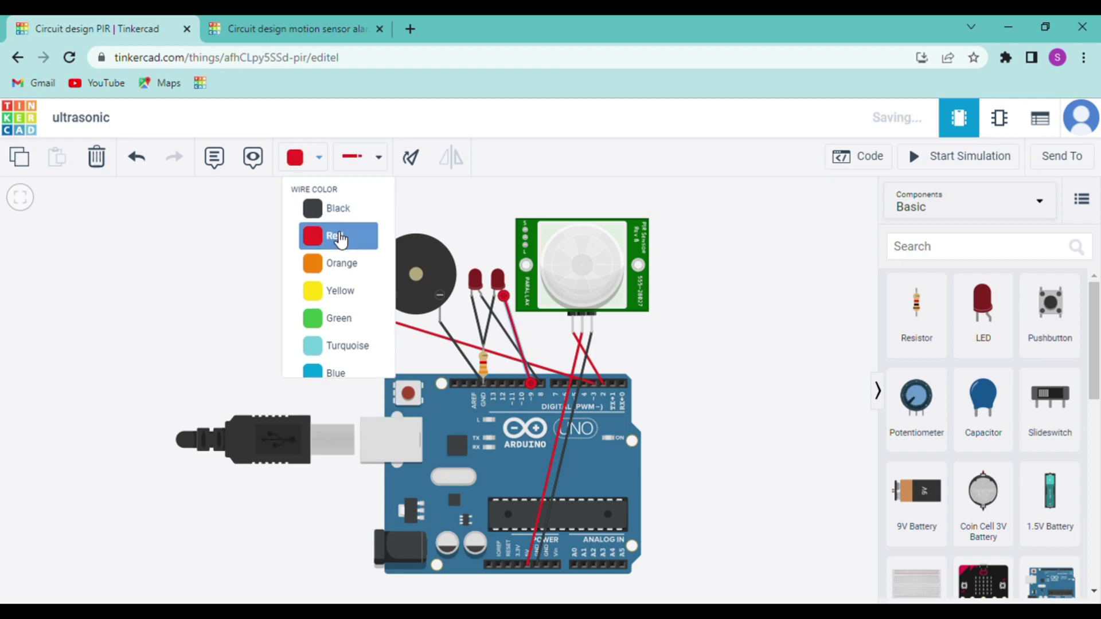
pyautogui.click(506, 328)
pyautogui.click(305, 167)
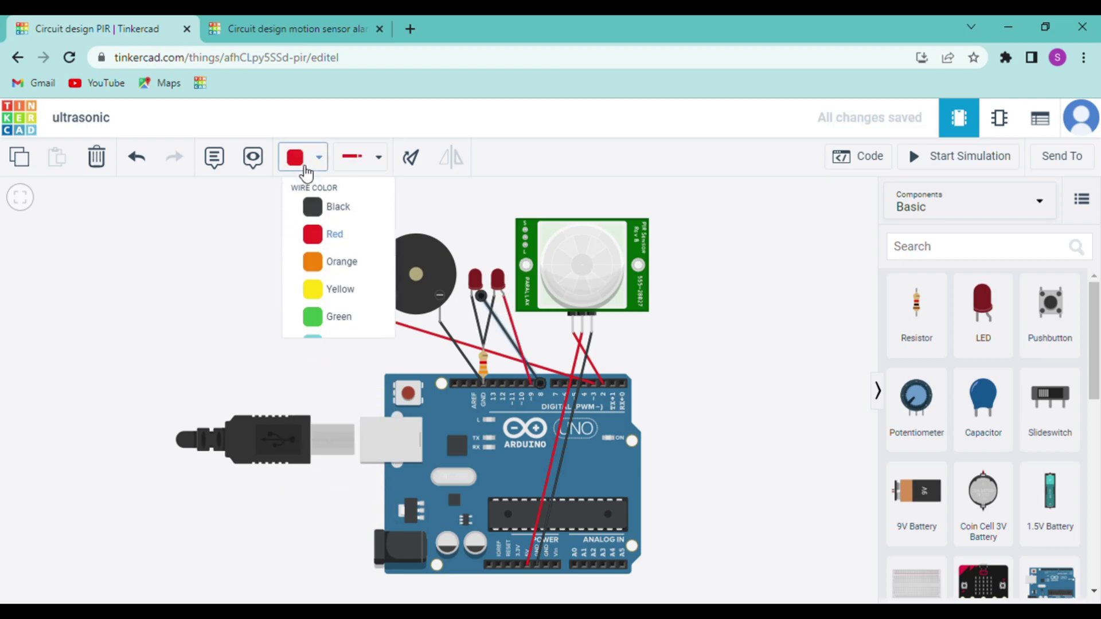
pyautogui.click(333, 241)
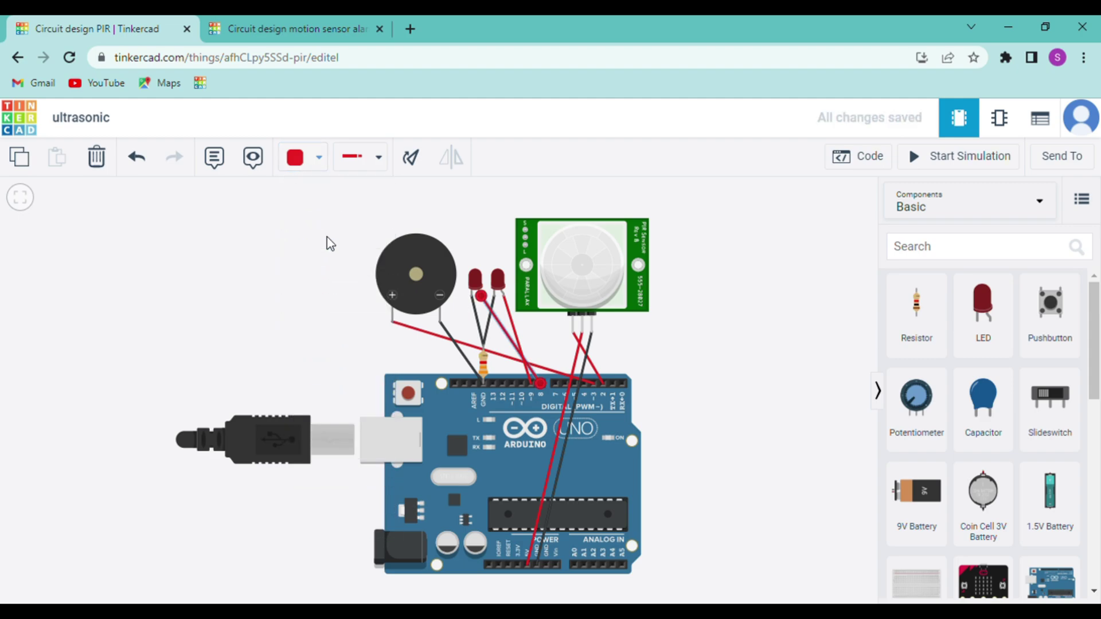
# Add an if-then-else block to the code and place a 1 < 1 comparison in its condition
pyautogui.click(855, 164)
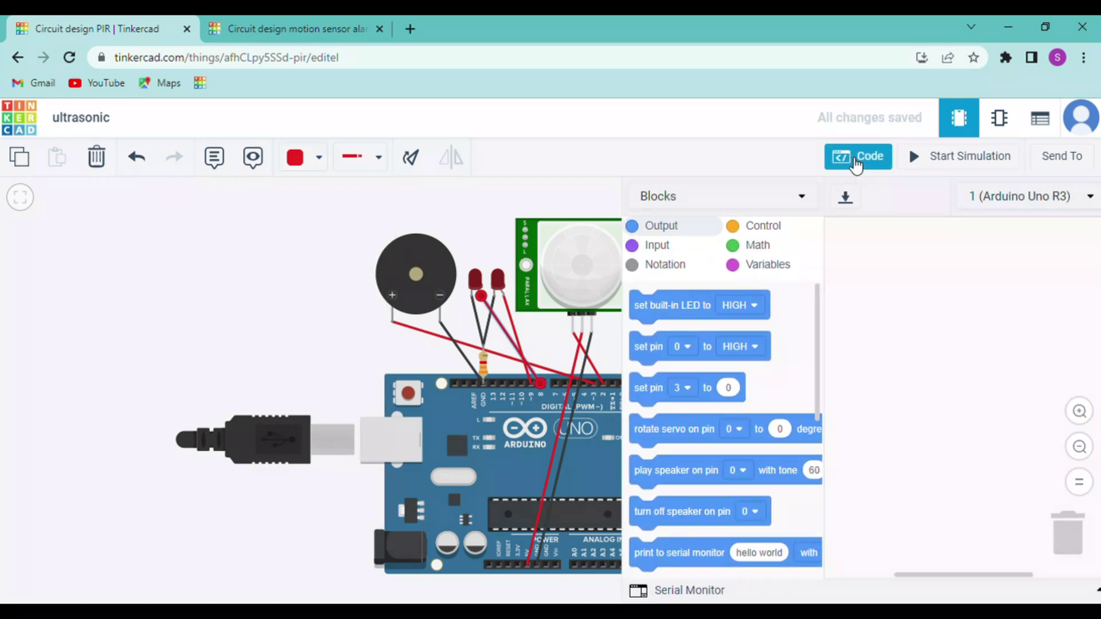
pyautogui.click(766, 232)
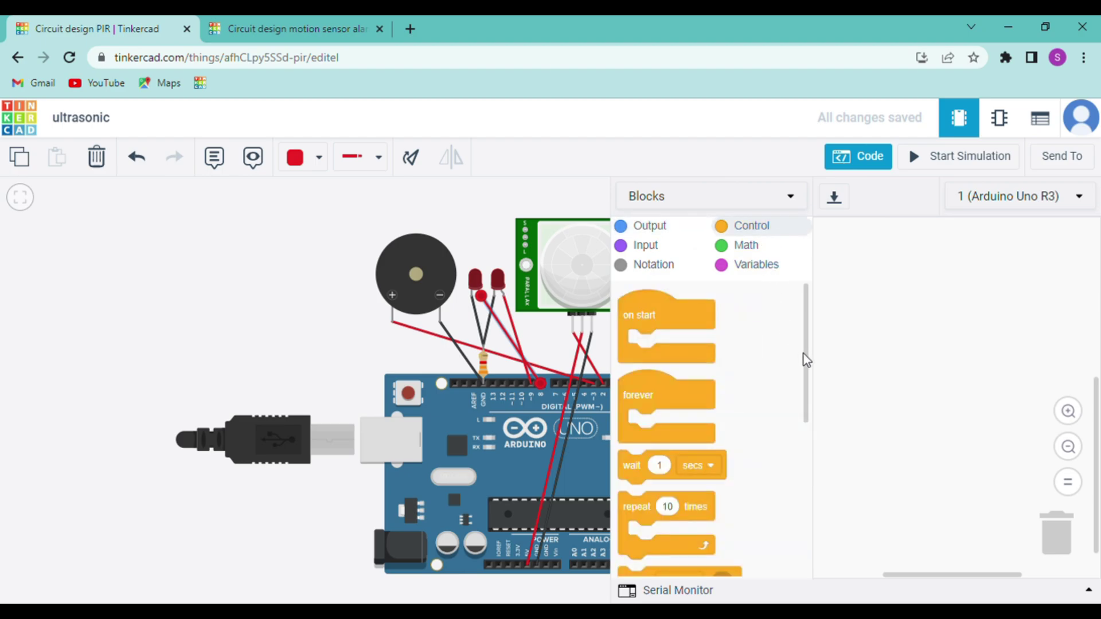
pyautogui.scroll(-3, 809, 464)
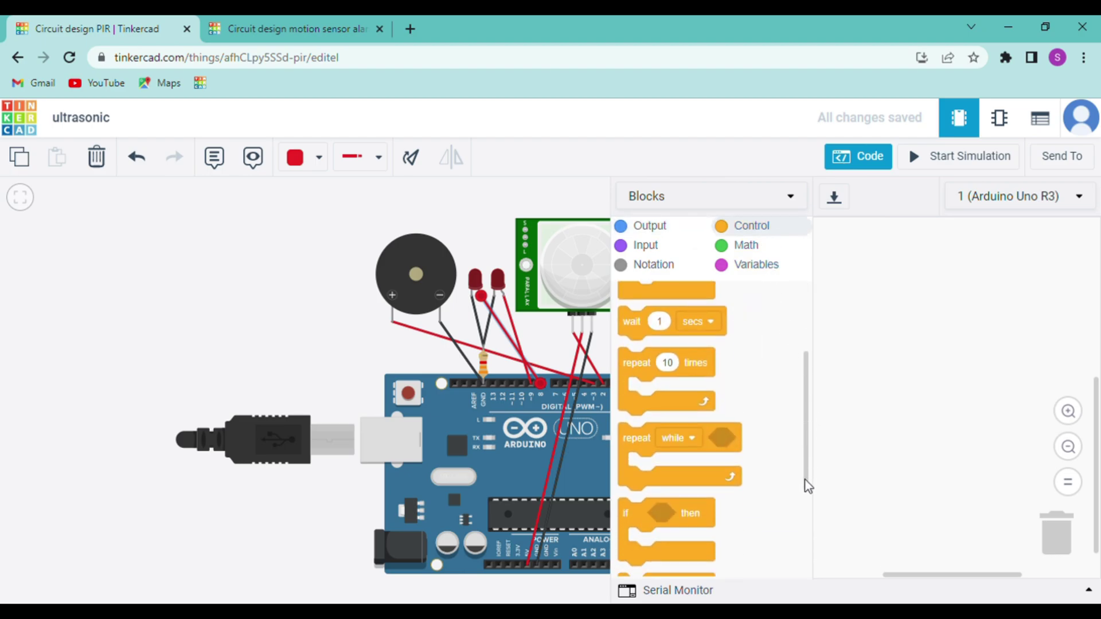
pyautogui.moveTo(805, 480); pyautogui.dragTo(810, 525)
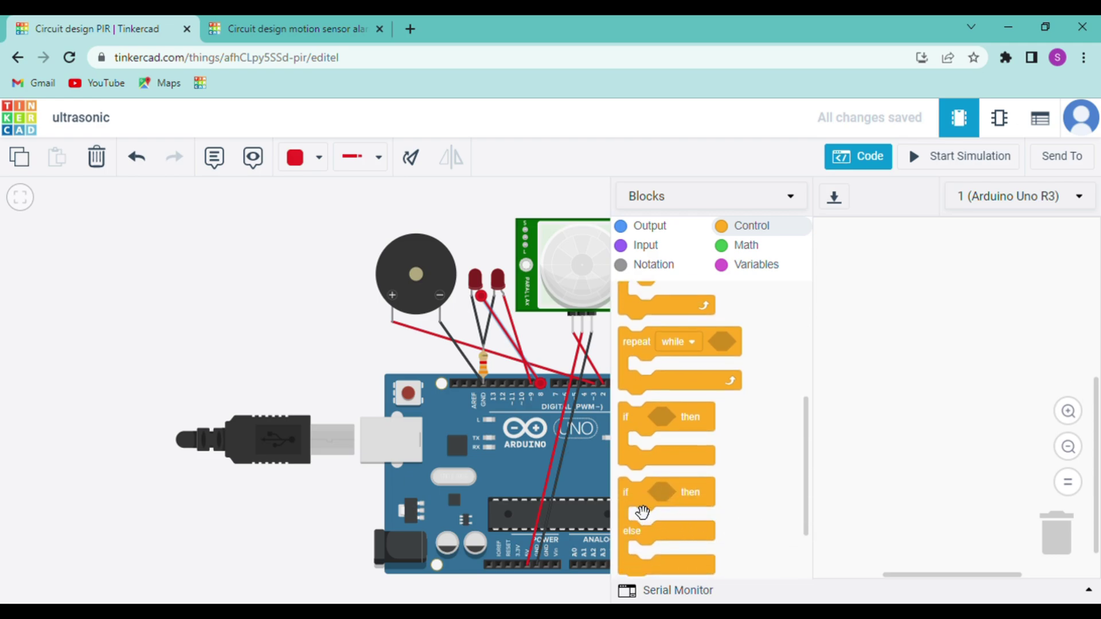
pyautogui.moveTo(642, 512); pyautogui.dragTo(910, 335)
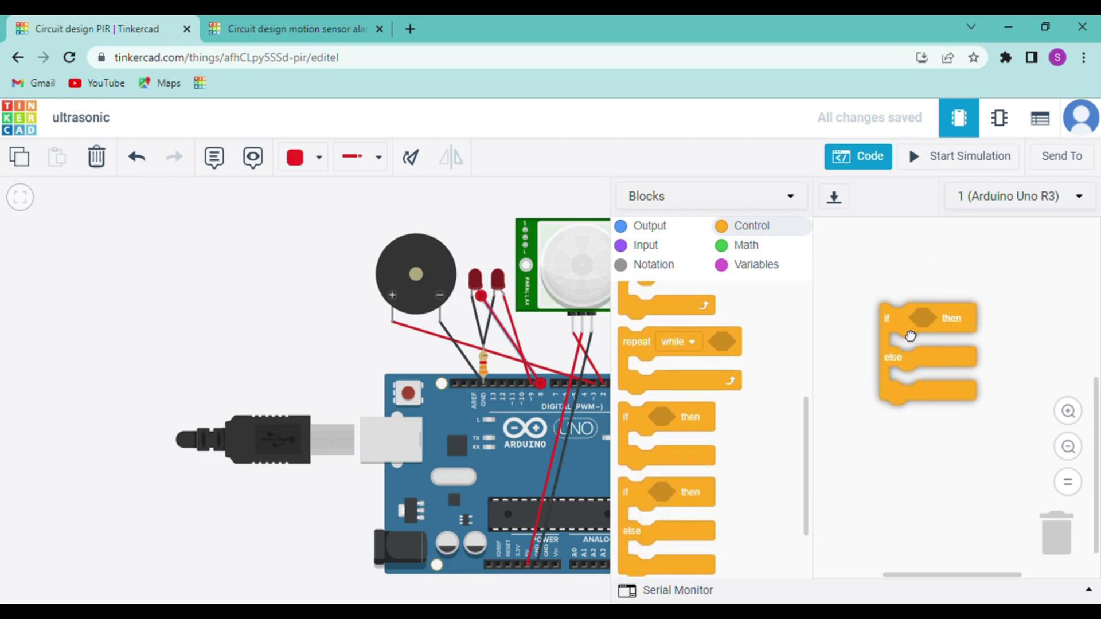
pyautogui.click(756, 248)
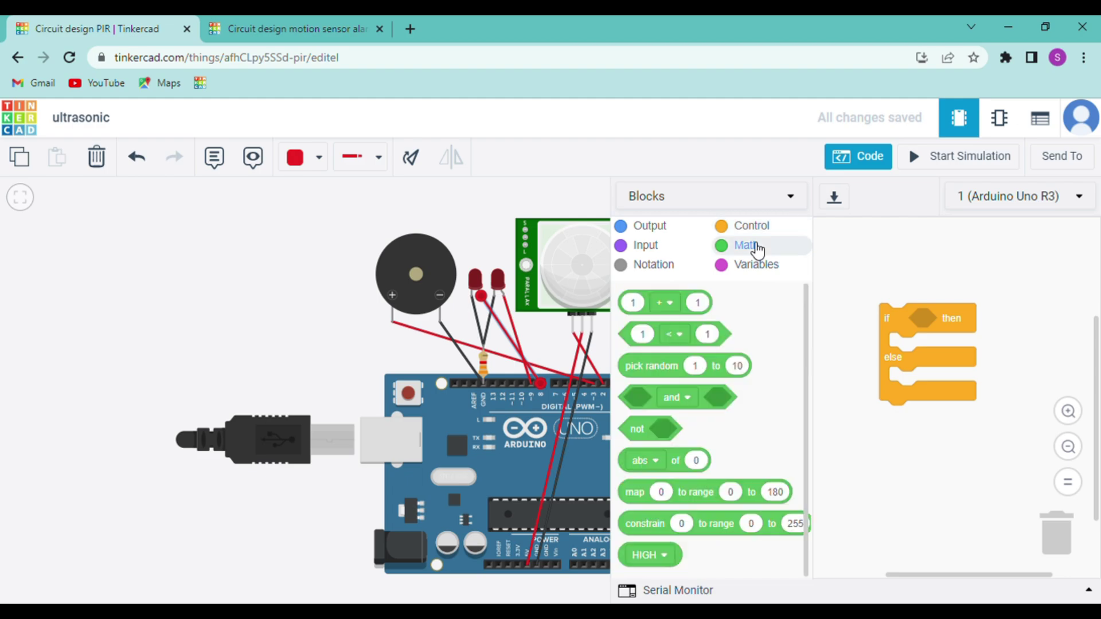
pyautogui.moveTo(670, 345); pyautogui.dragTo(952, 332)
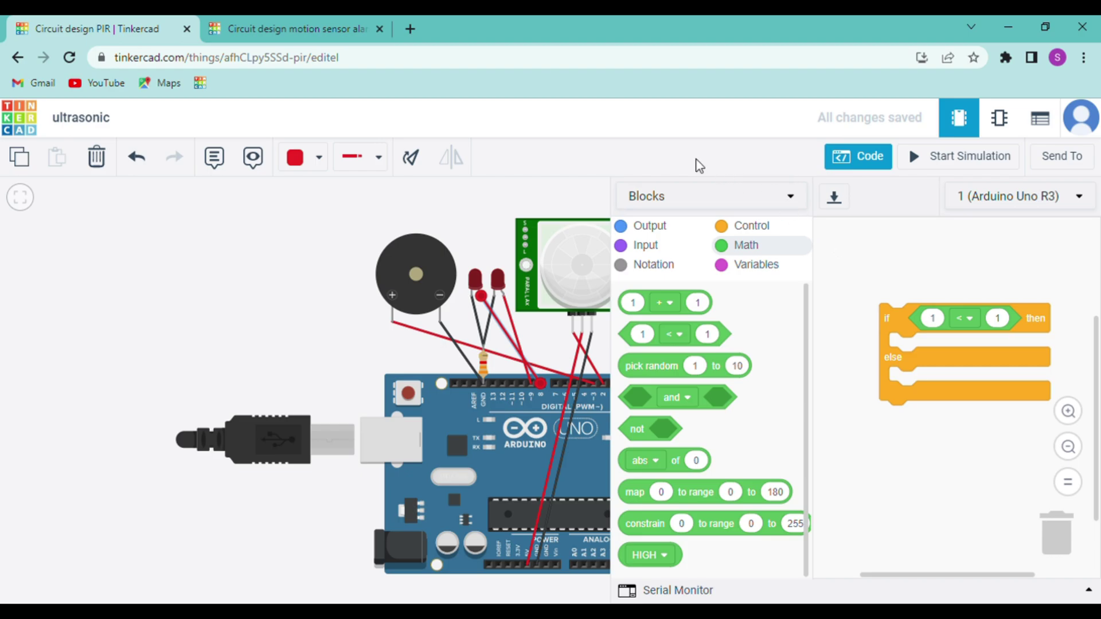
# Change the right LED's colour from red to Green, then return to the block code
pyautogui.click(496, 282)
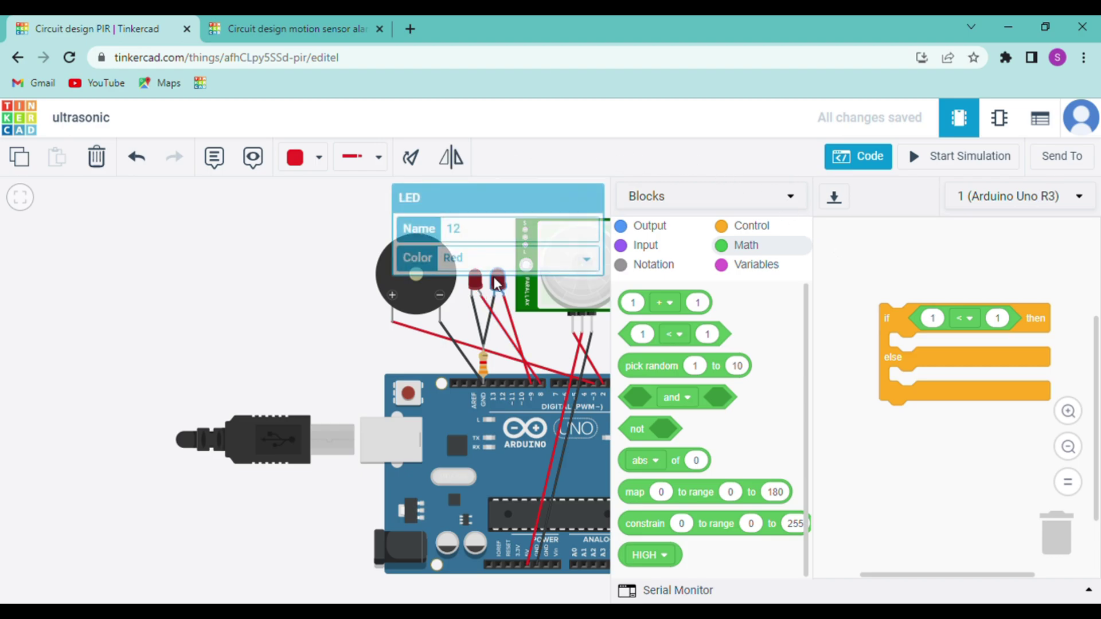
pyautogui.click(569, 277)
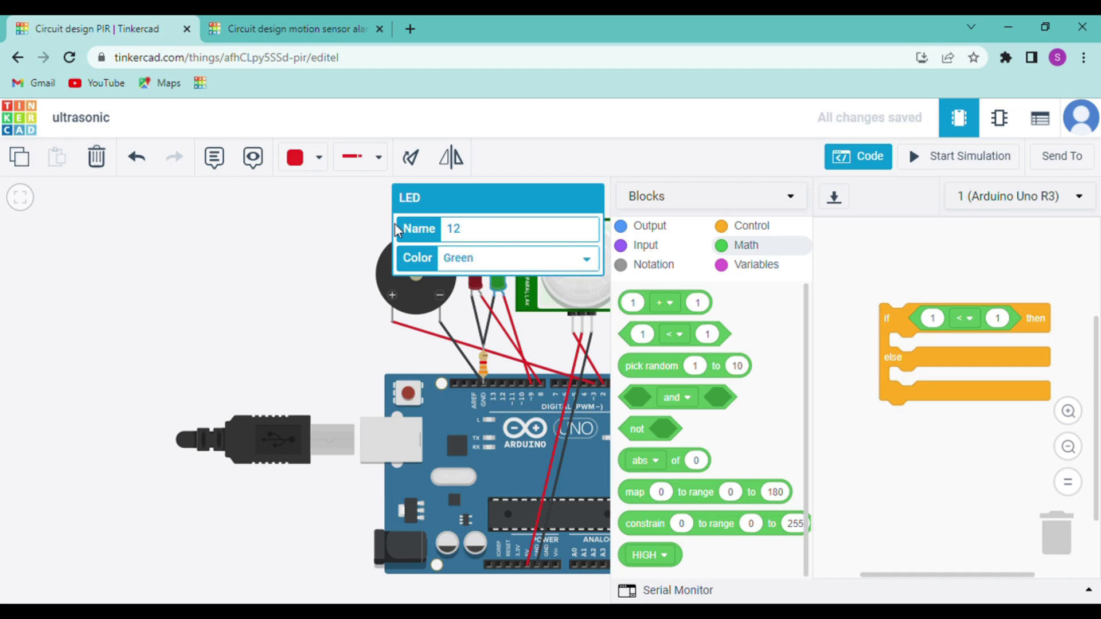
pyautogui.click(310, 240)
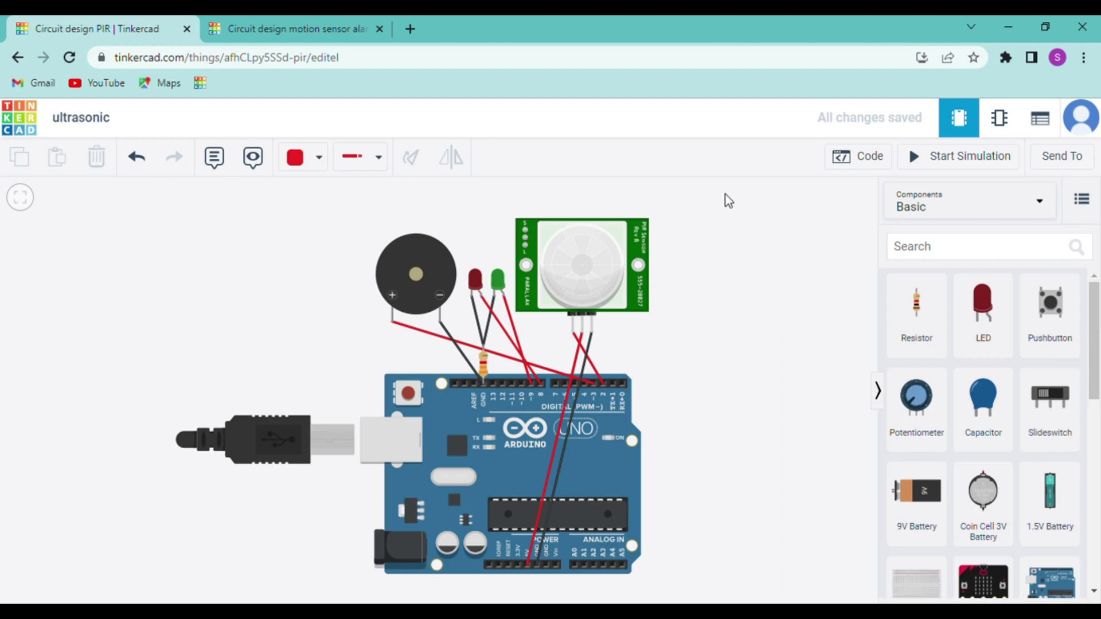
pyautogui.click(854, 171)
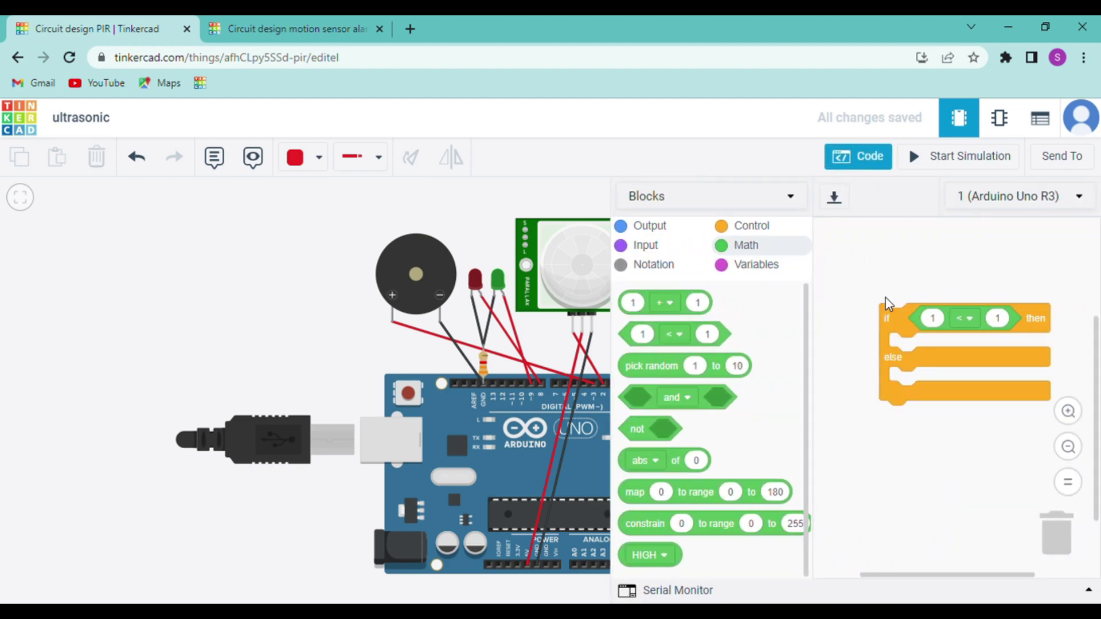
# Make the if condition 'read digital pin 2 = HIGH' using Input and Math blocks
pyautogui.click(659, 253)
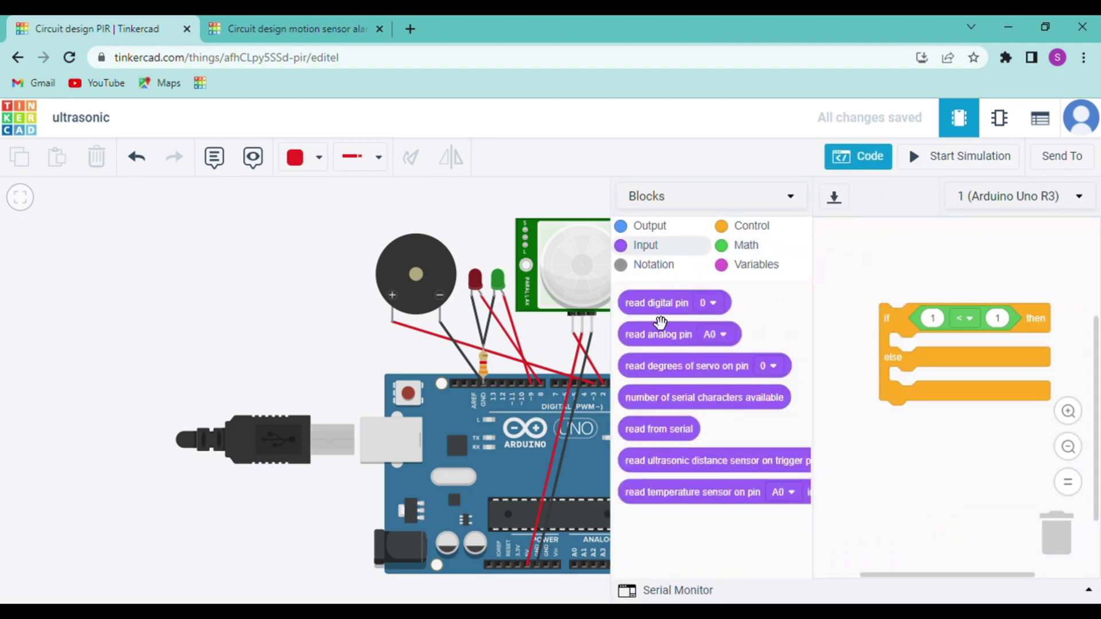
pyautogui.moveTo(714, 322); pyautogui.dragTo(960, 337)
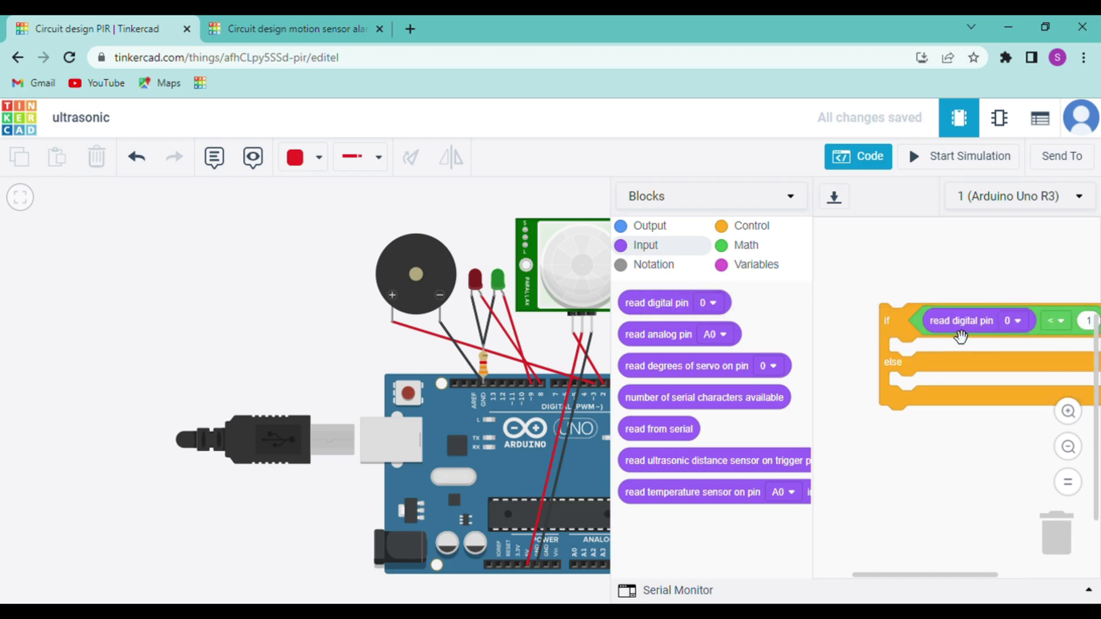
pyautogui.click(1024, 320)
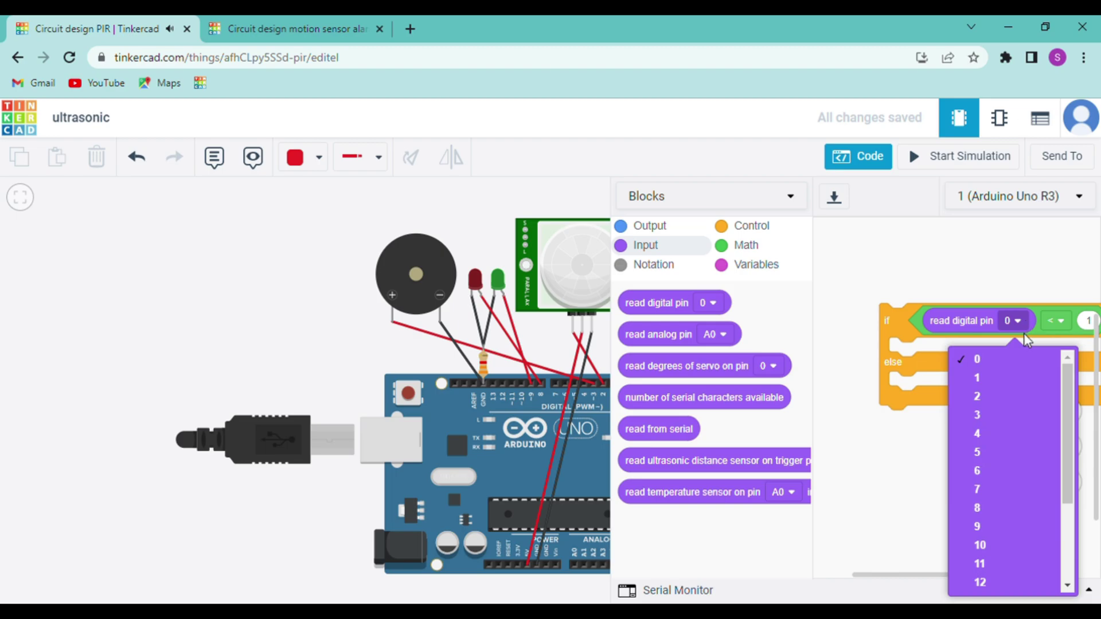
pyautogui.click(1025, 397)
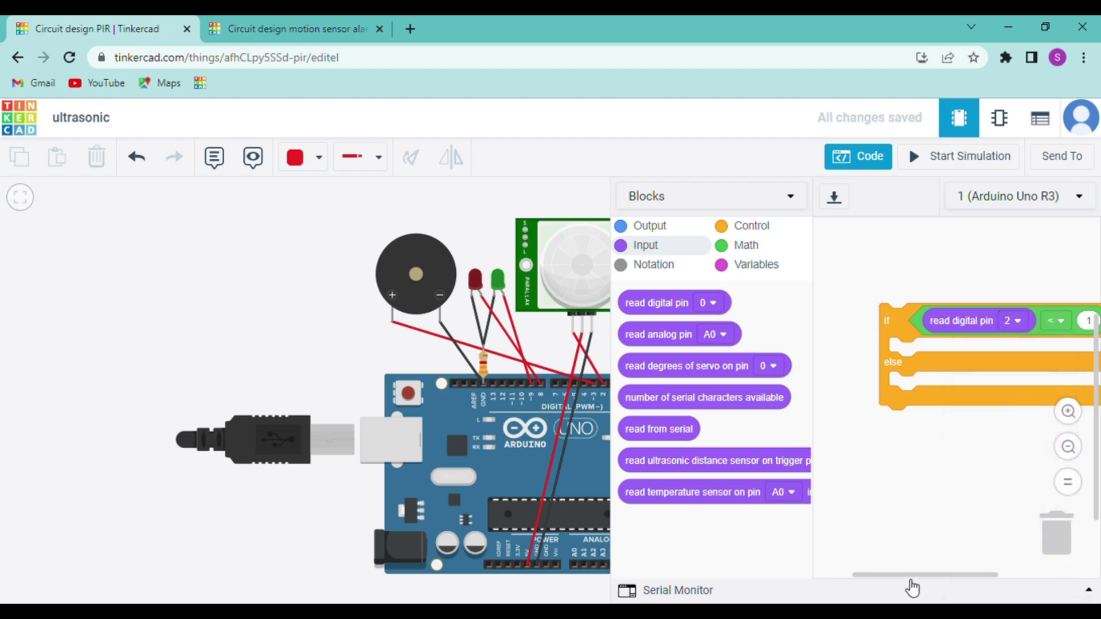
pyautogui.moveTo(910, 576); pyautogui.dragTo(951, 565)
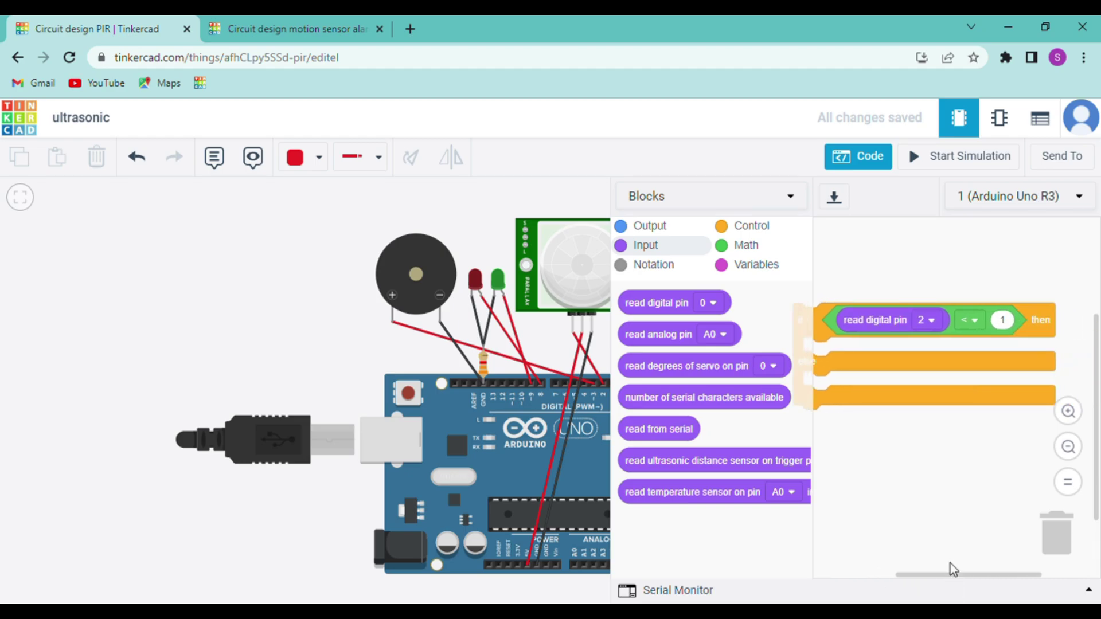
pyautogui.click(978, 333)
pyautogui.click(961, 391)
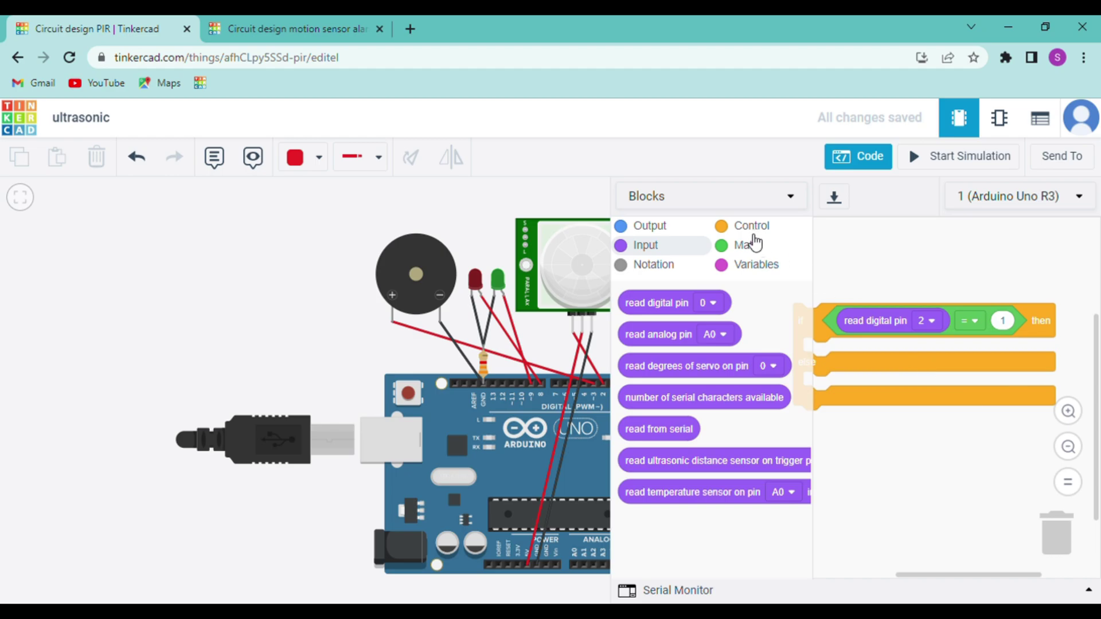
pyautogui.click(745, 232)
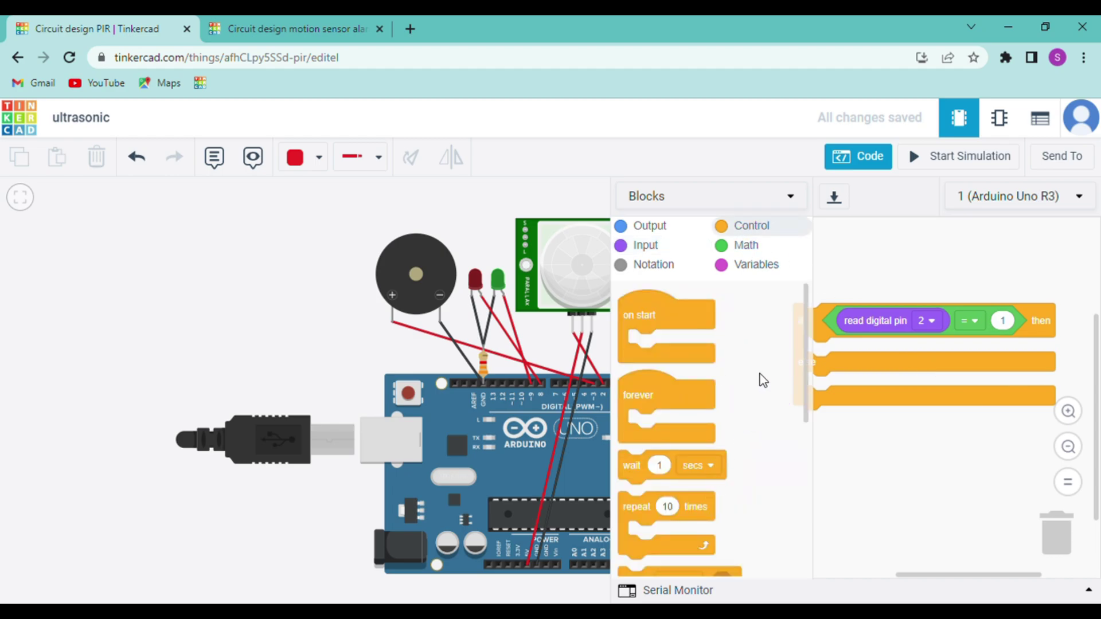
pyautogui.click(767, 253)
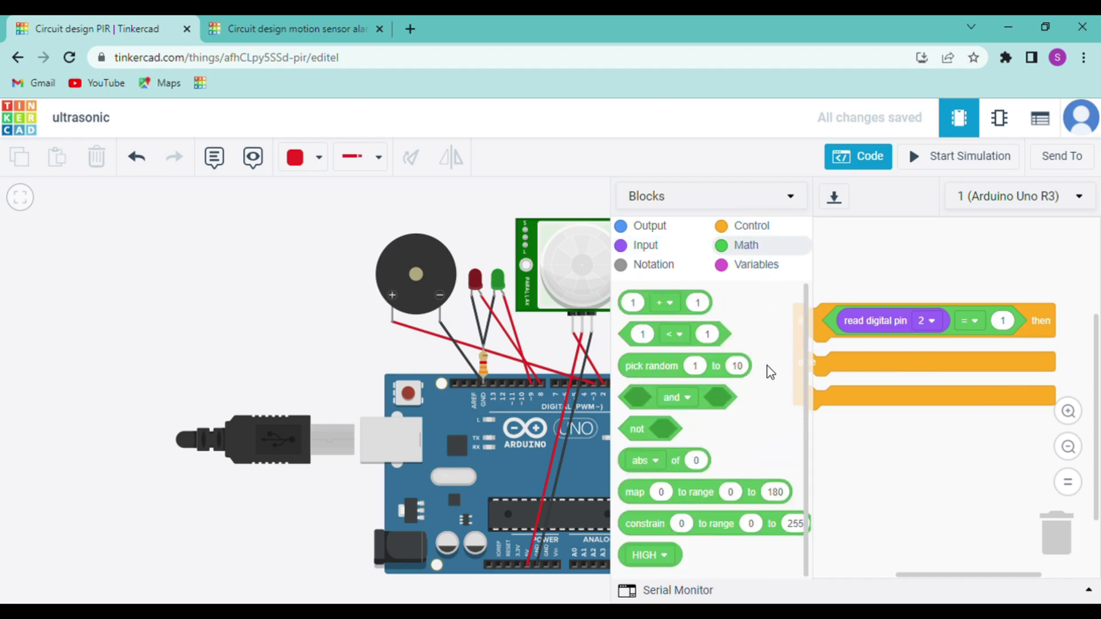
pyautogui.moveTo(652, 565); pyautogui.dragTo(1023, 322)
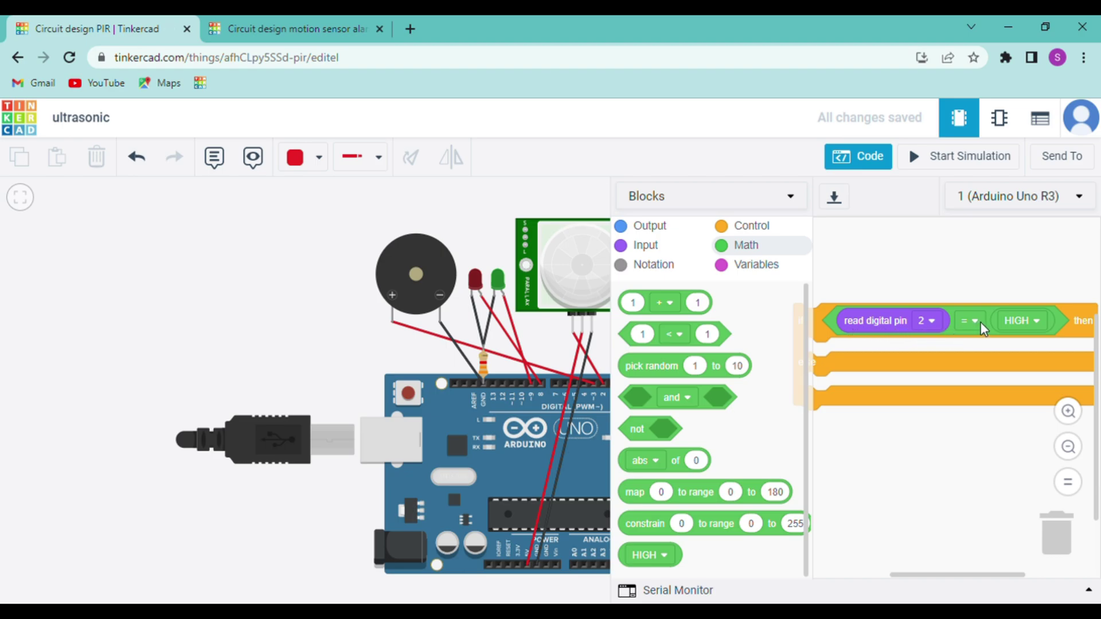
# Add four set-pin blocks to the if branch, setting the first to pin 3 and second to pin 8
pyautogui.click(674, 228)
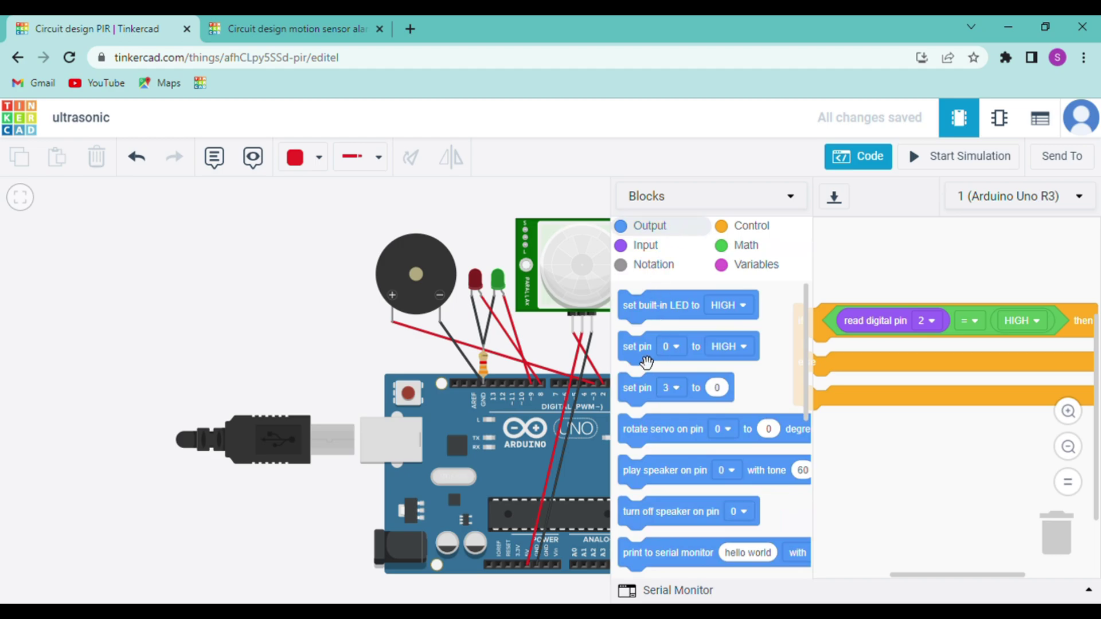
pyautogui.moveTo(647, 362); pyautogui.dragTo(843, 370)
pyautogui.moveTo(657, 353); pyautogui.dragTo(867, 383)
pyautogui.moveTo(628, 364); pyautogui.dragTo(855, 400)
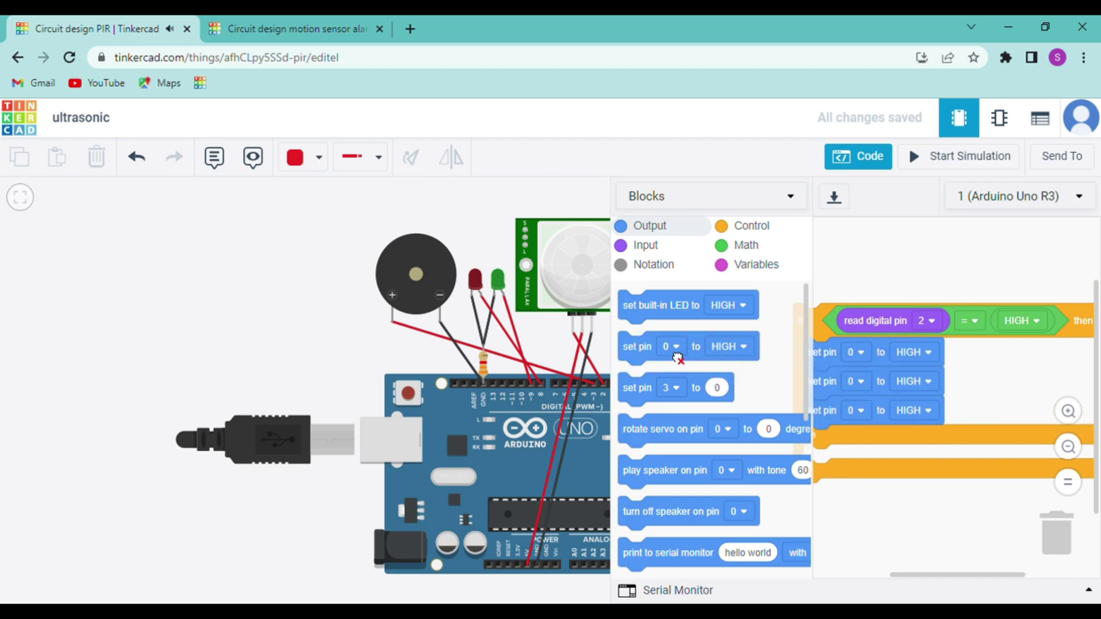
pyautogui.moveTo(635, 353); pyautogui.dragTo(828, 385)
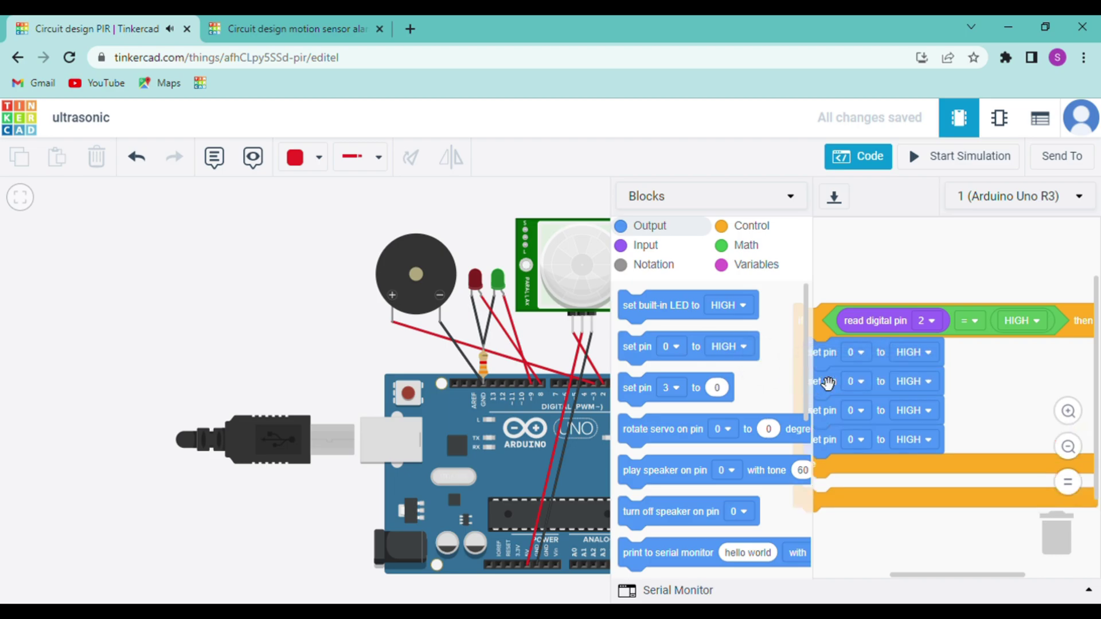
pyautogui.click(862, 359)
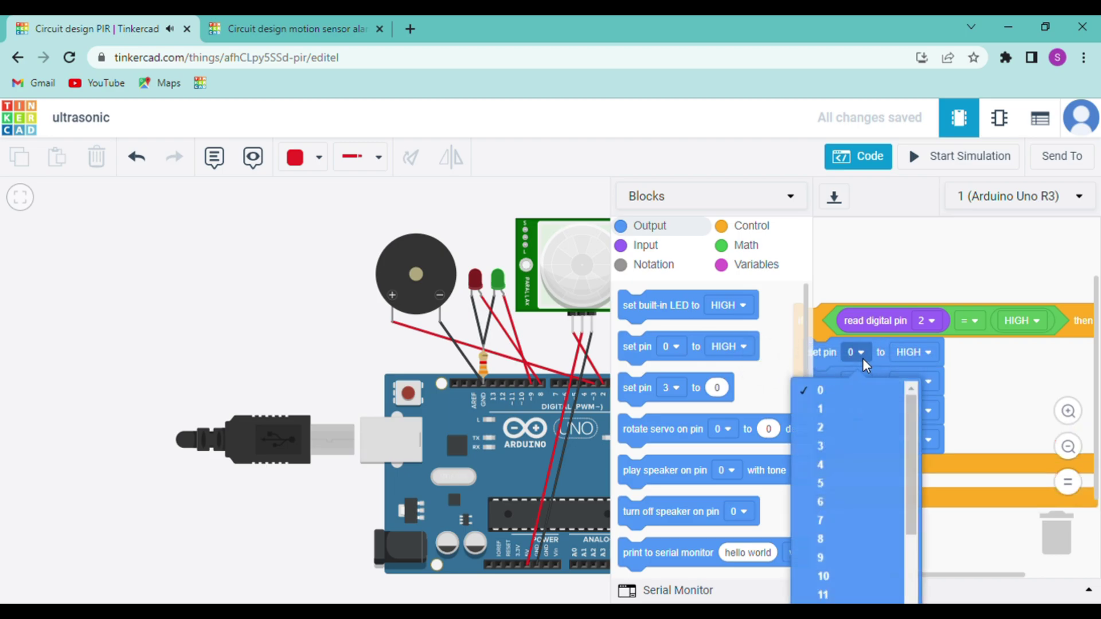
pyautogui.click(866, 449)
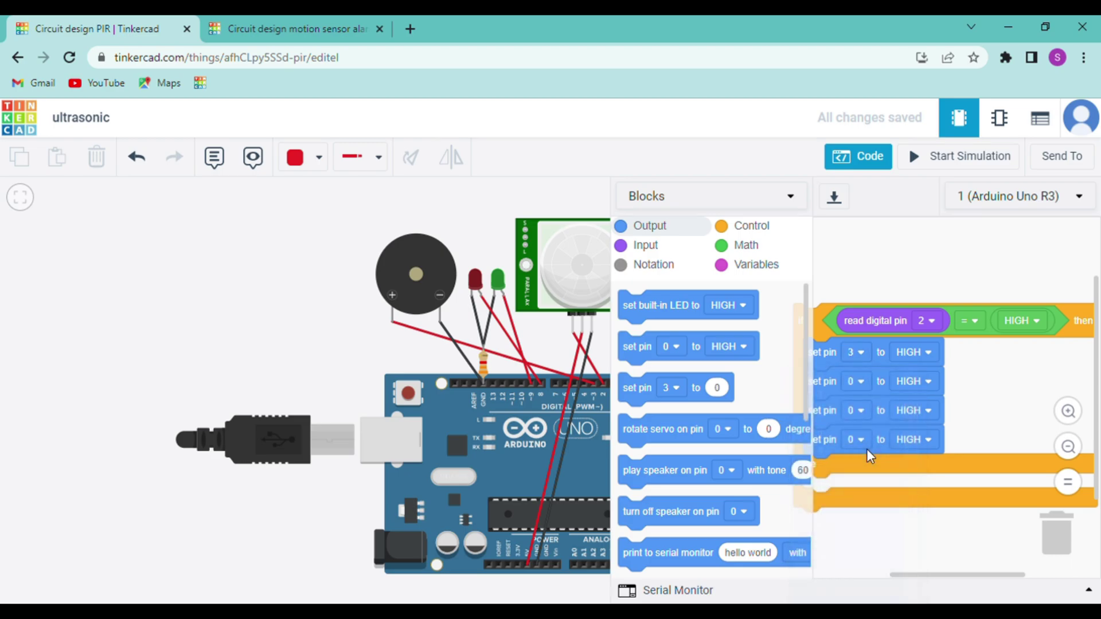
pyautogui.click(868, 386)
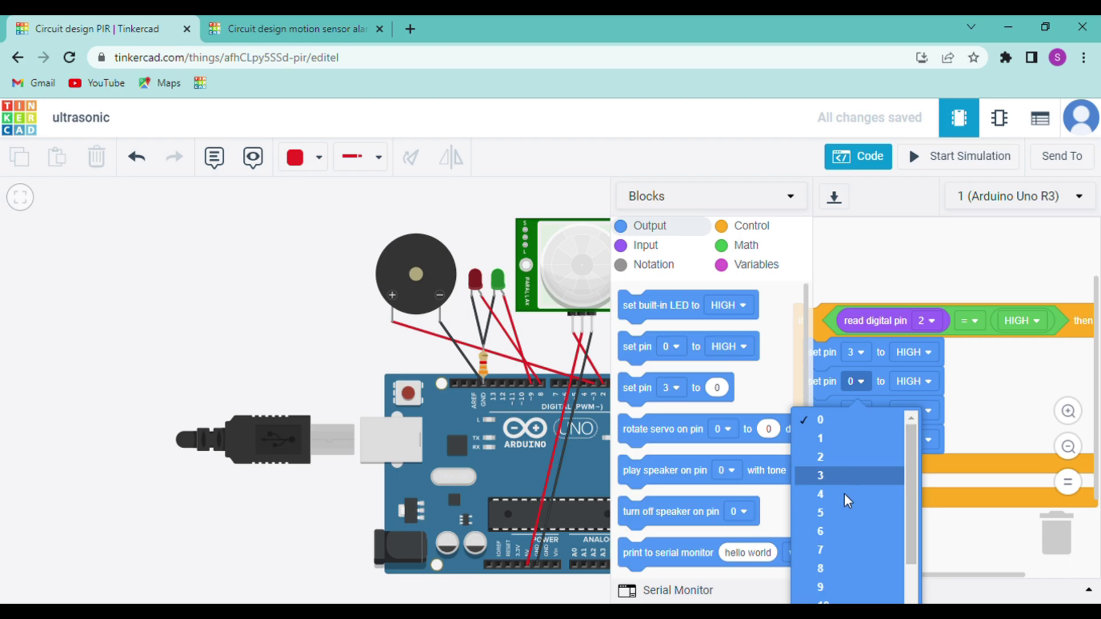
pyautogui.click(838, 568)
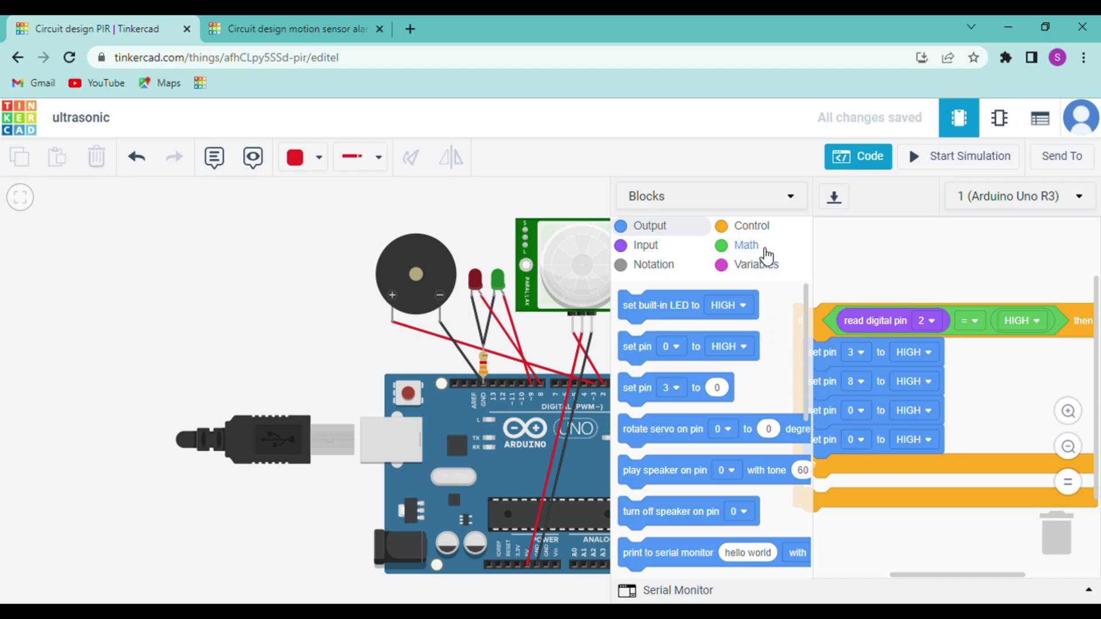
# Insert two 1-second wait blocks between the set-pin blocks
pyautogui.click(761, 229)
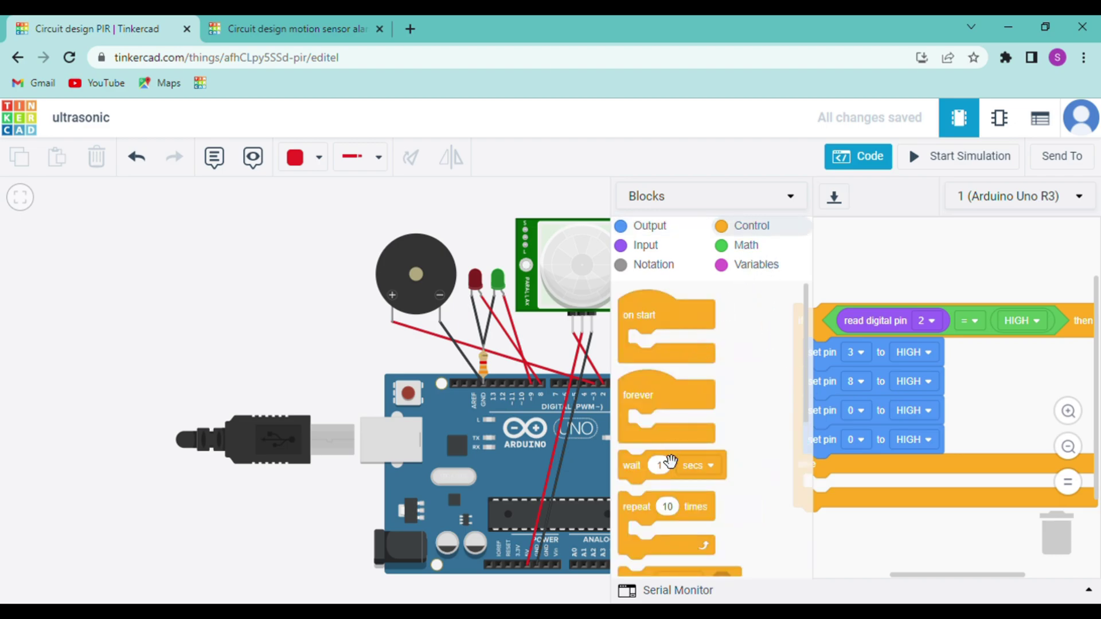
pyautogui.moveTo(706, 473); pyautogui.dragTo(844, 418)
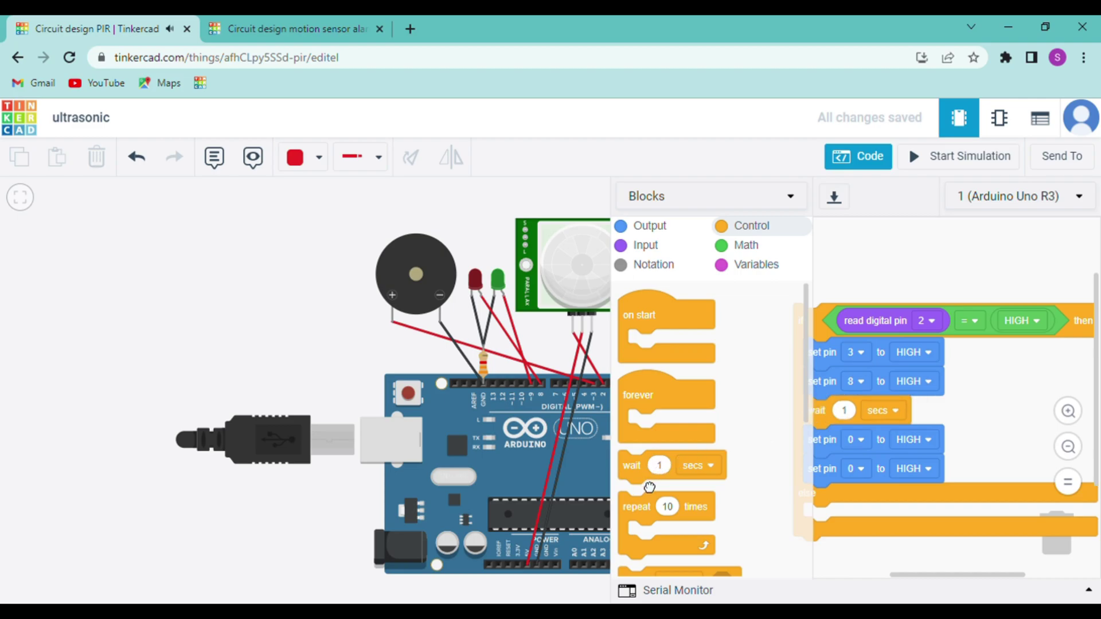
pyautogui.moveTo(648, 477); pyautogui.dragTo(849, 471)
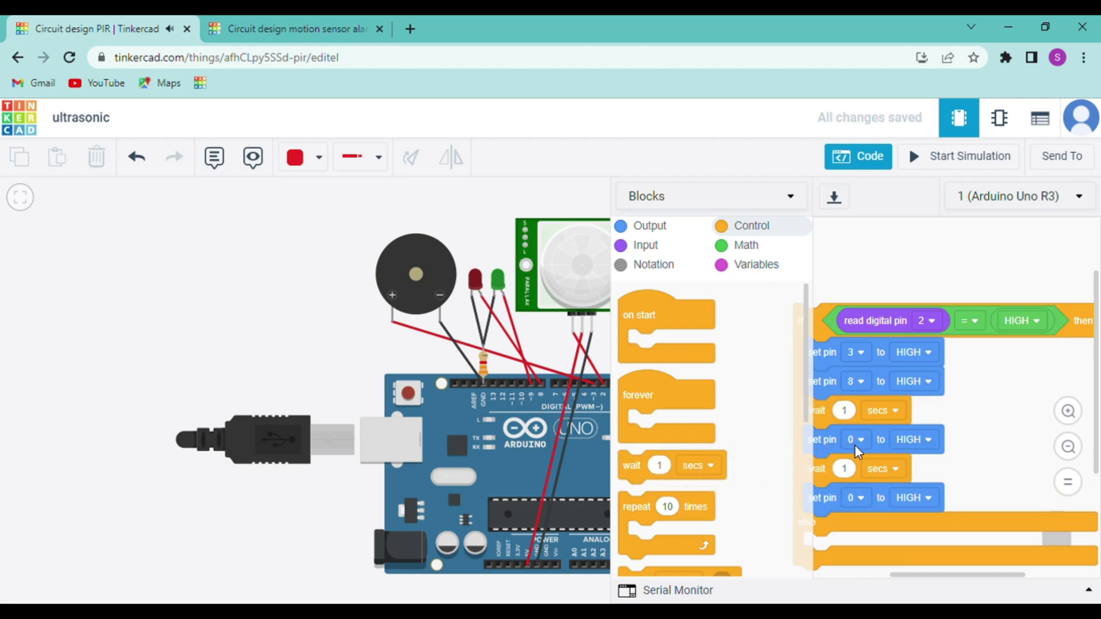
# Set the third block to pin 8 LOW and the last block to pin 9 LOW
pyautogui.click(855, 445)
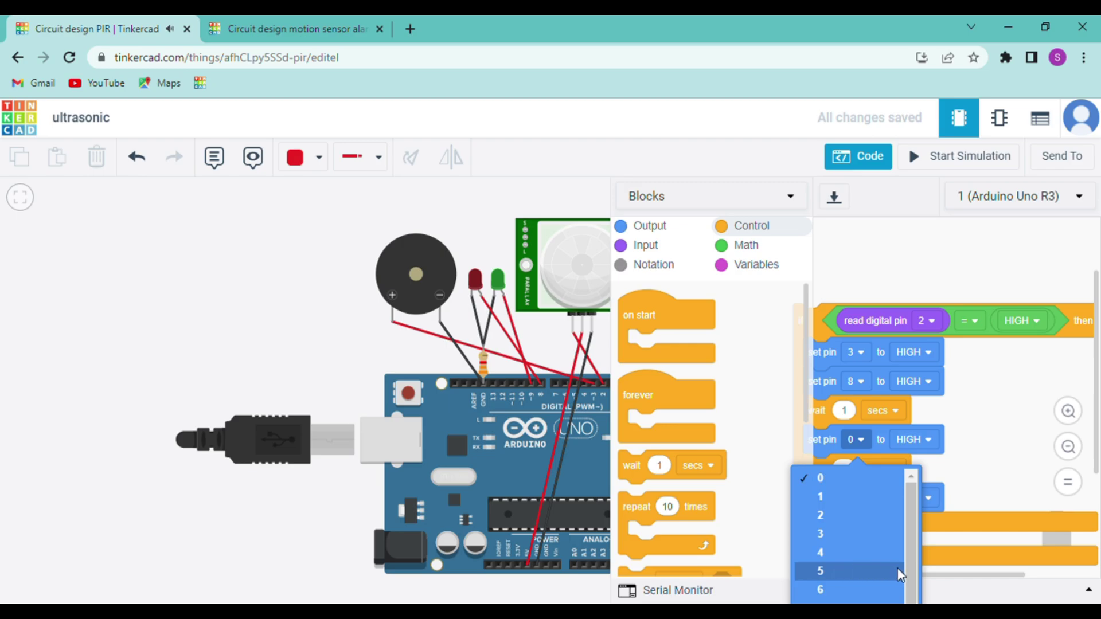
pyautogui.scroll(-2, 910, 567)
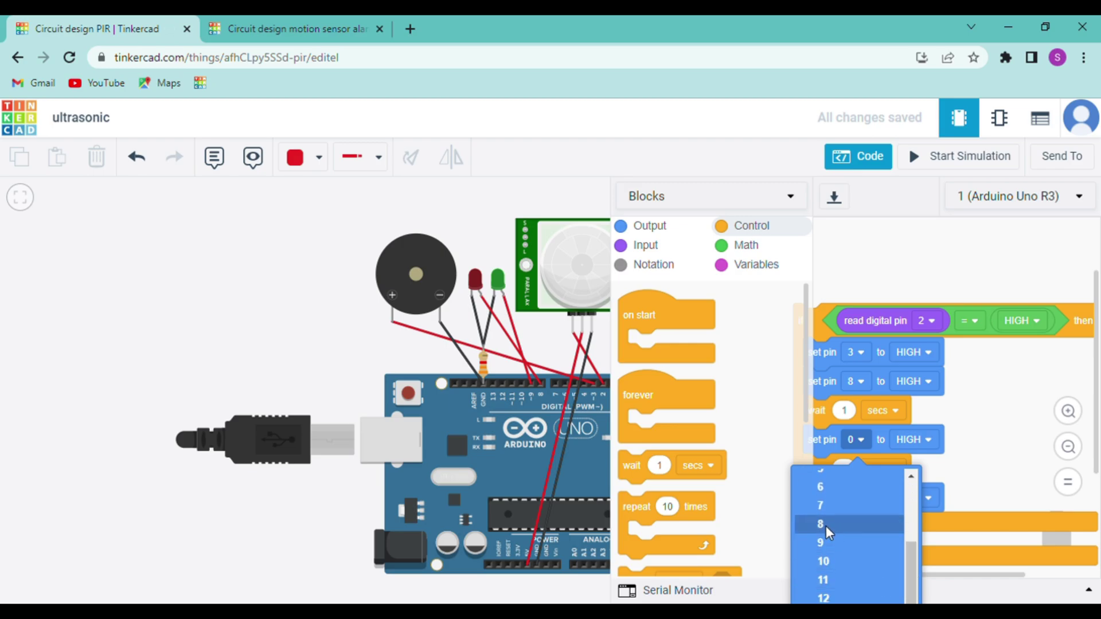
pyautogui.click(825, 525)
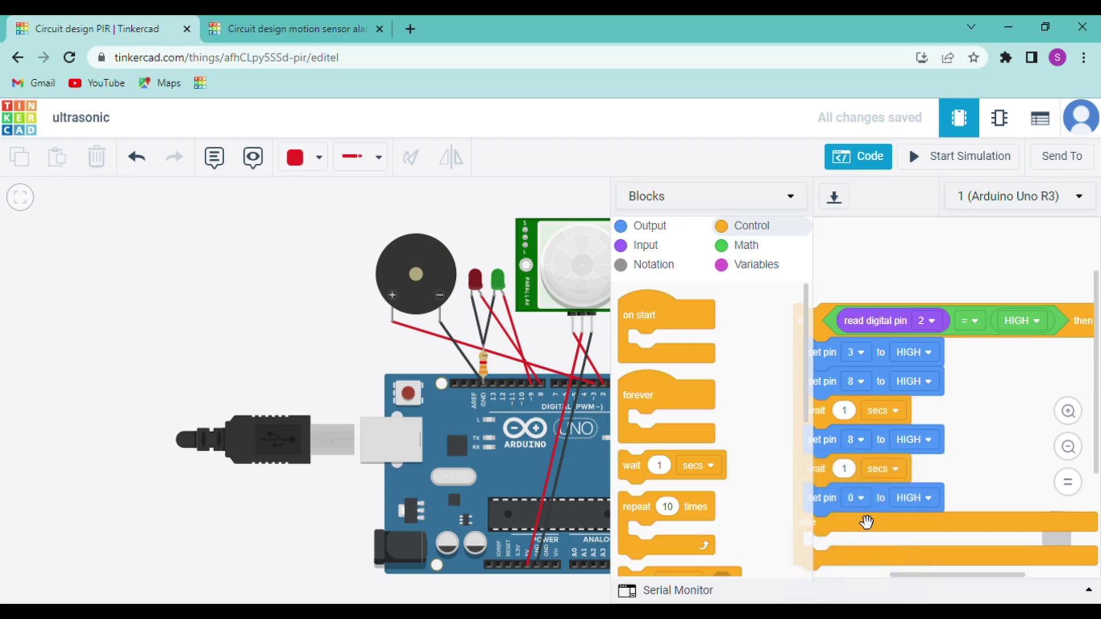
pyautogui.click(925, 451)
pyautogui.click(910, 501)
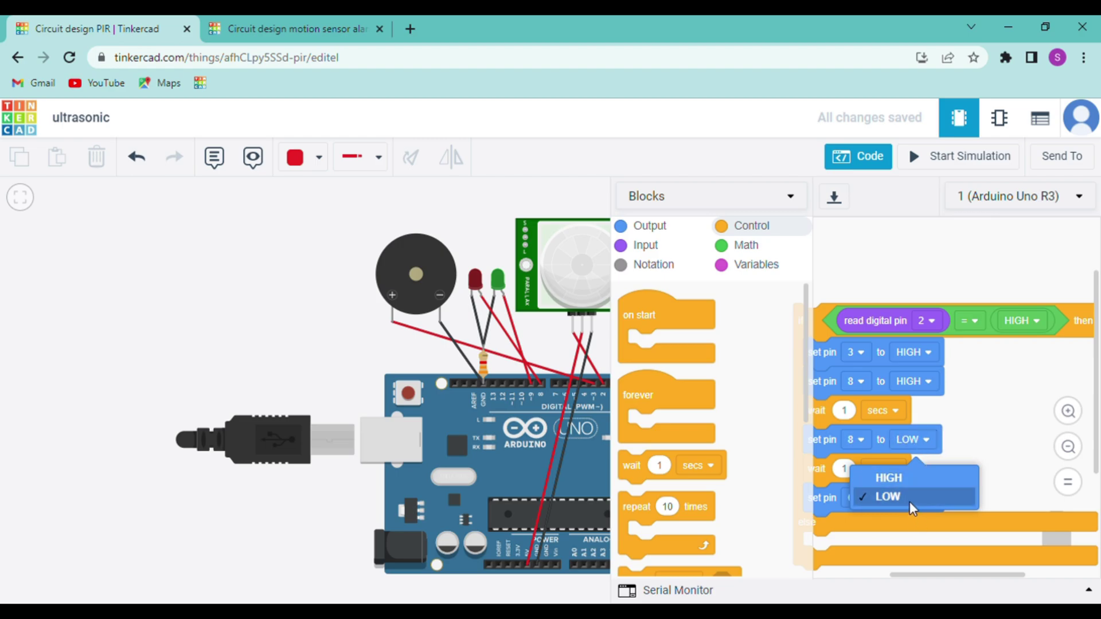
pyautogui.click(860, 499)
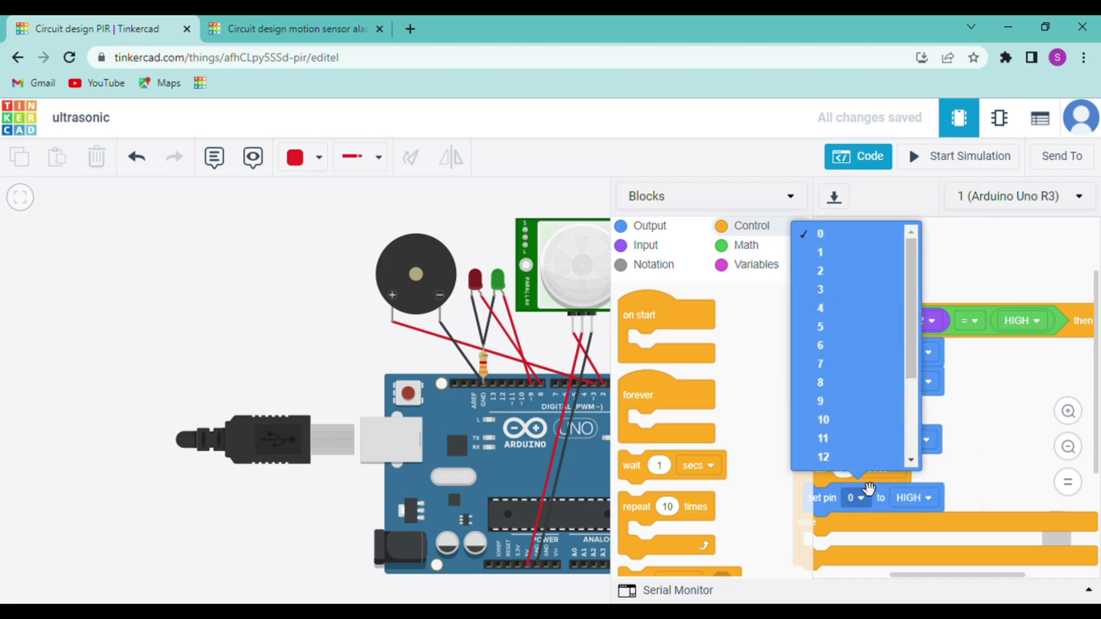
pyautogui.click(845, 403)
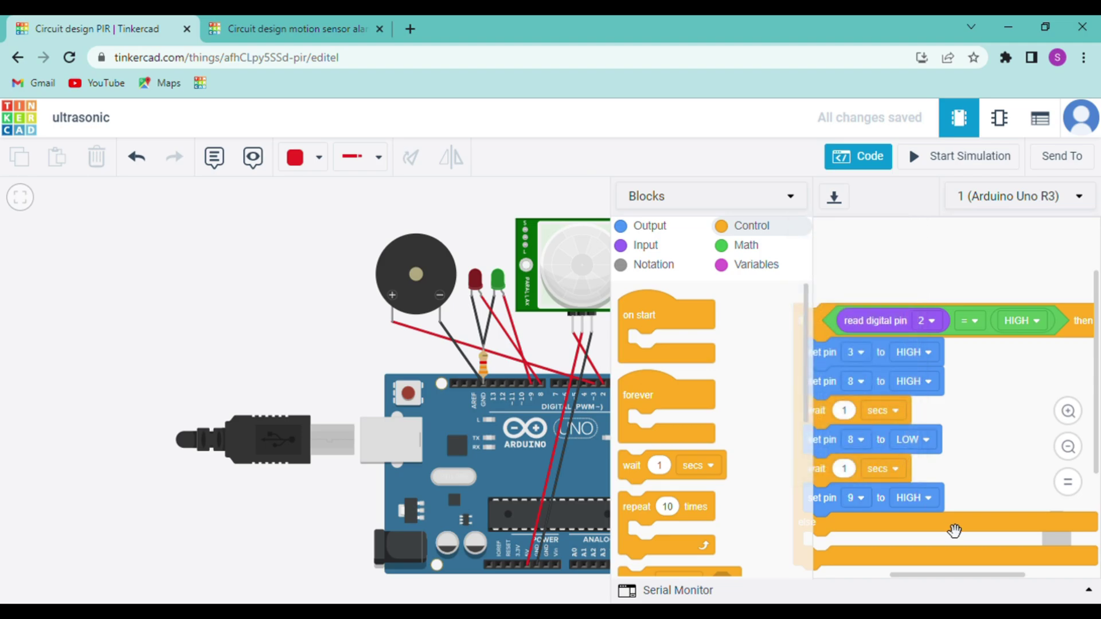
pyautogui.click(928, 497)
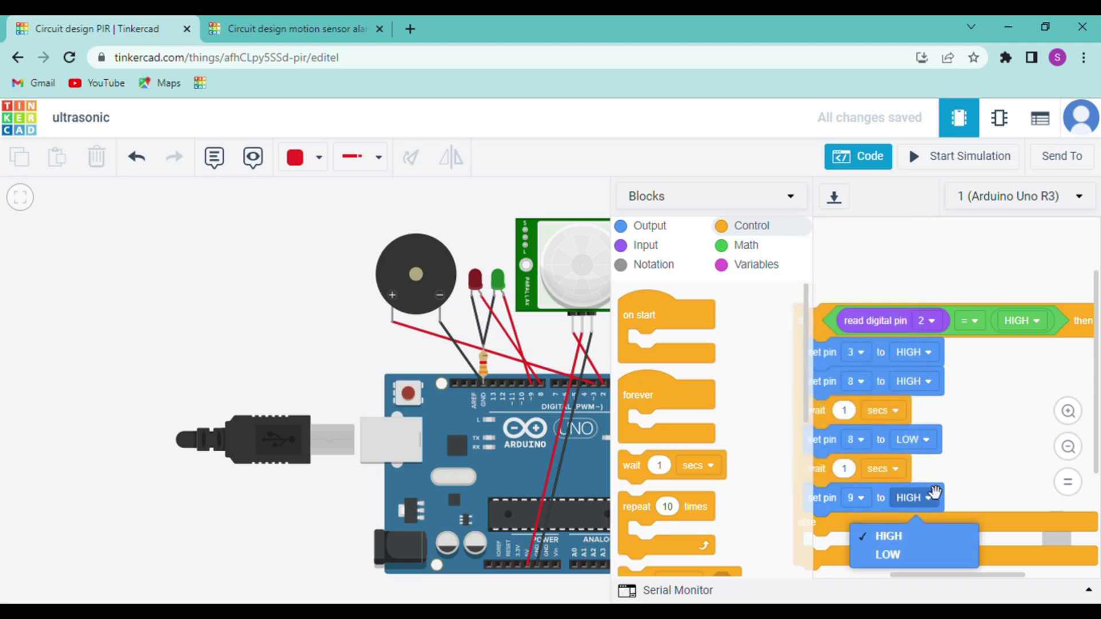
pyautogui.click(918, 552)
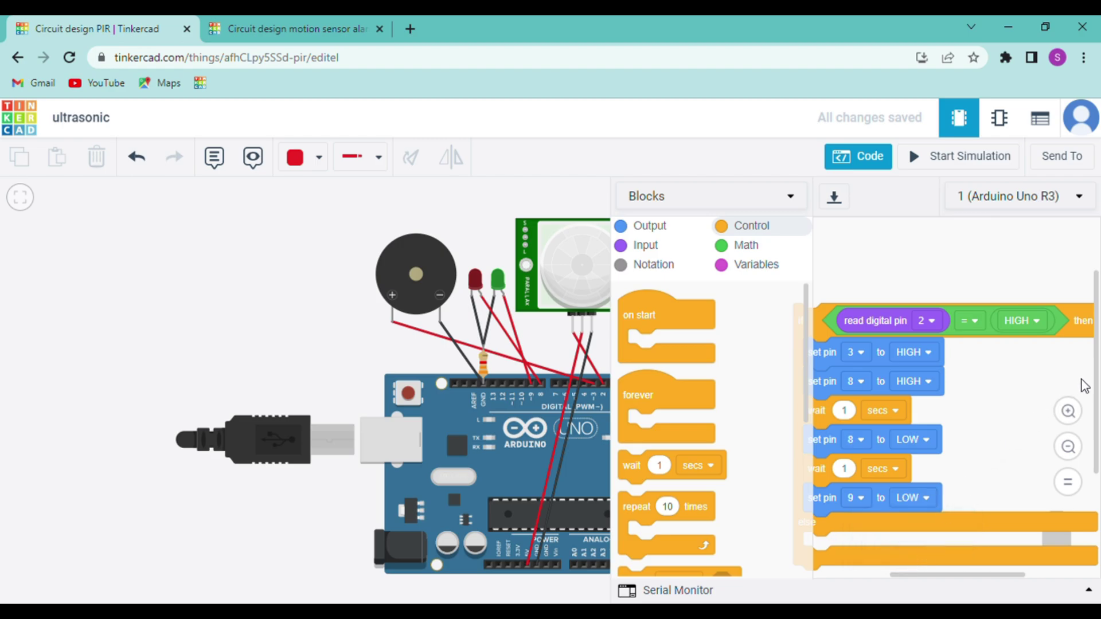
# Add three set-pin blocks from Output into the else branch
pyautogui.moveTo(1096, 380); pyautogui.dragTo(1098, 419)
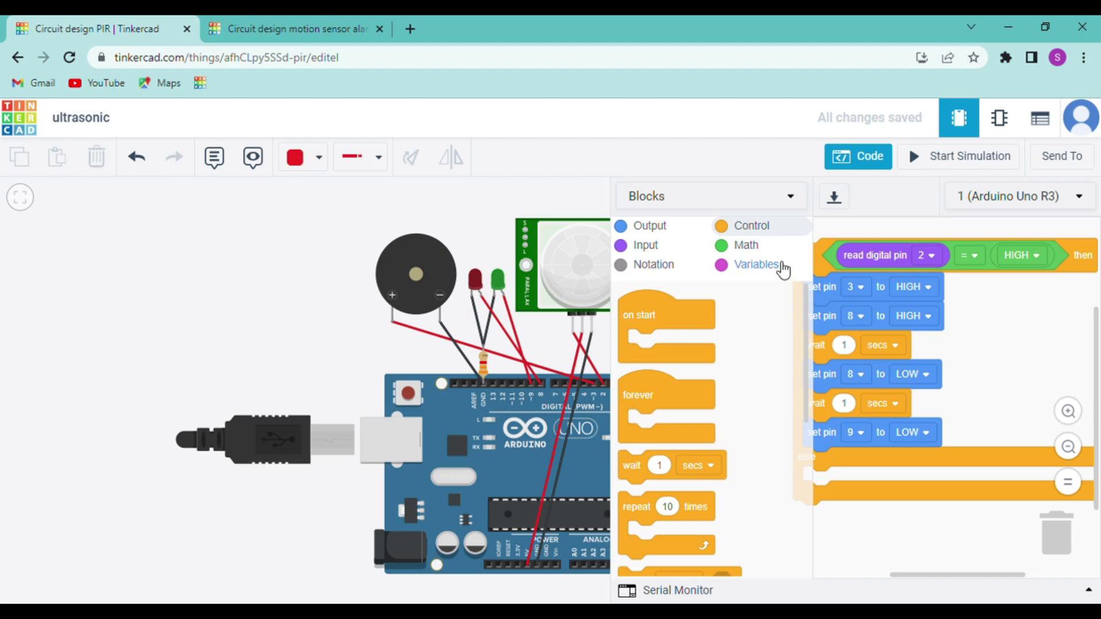
pyautogui.click(680, 230)
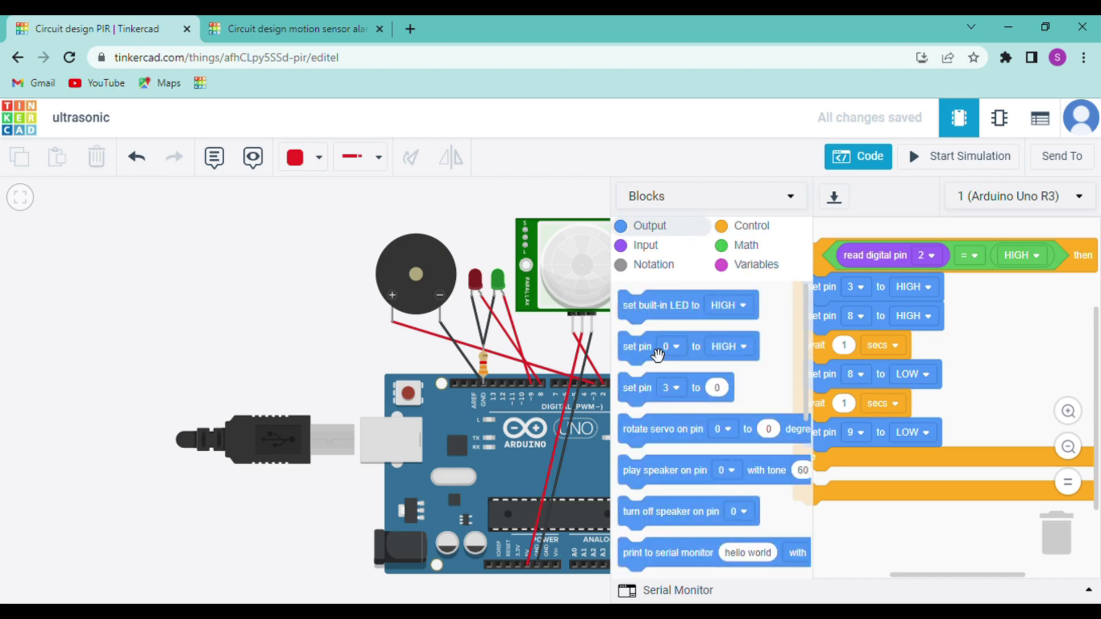
pyautogui.moveTo(650, 358); pyautogui.dragTo(846, 509)
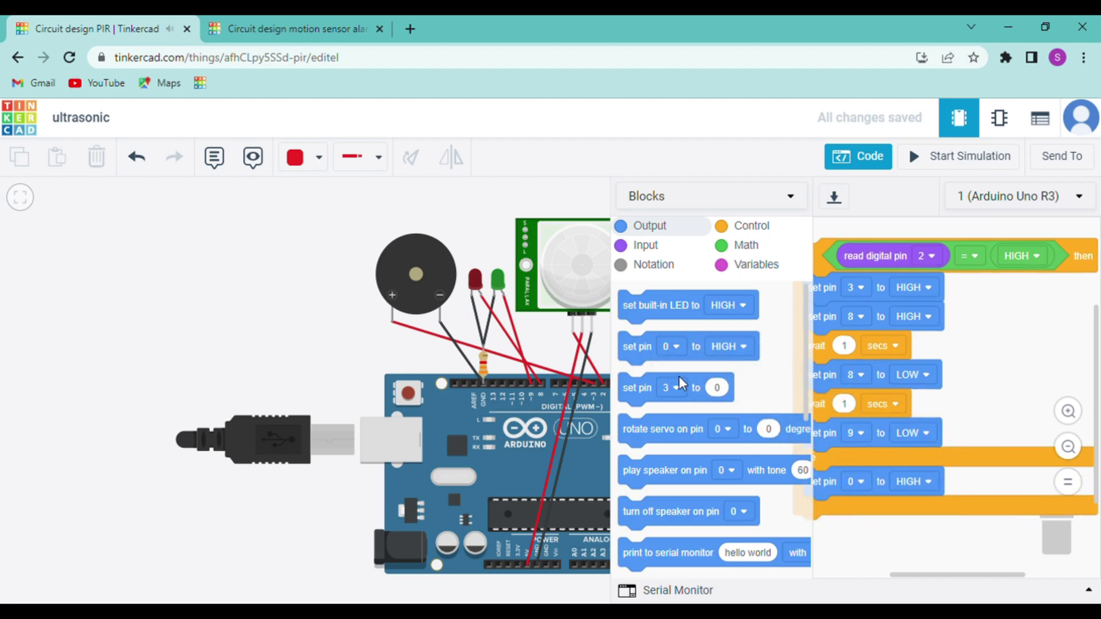
pyautogui.moveTo(654, 362); pyautogui.dragTo(836, 511)
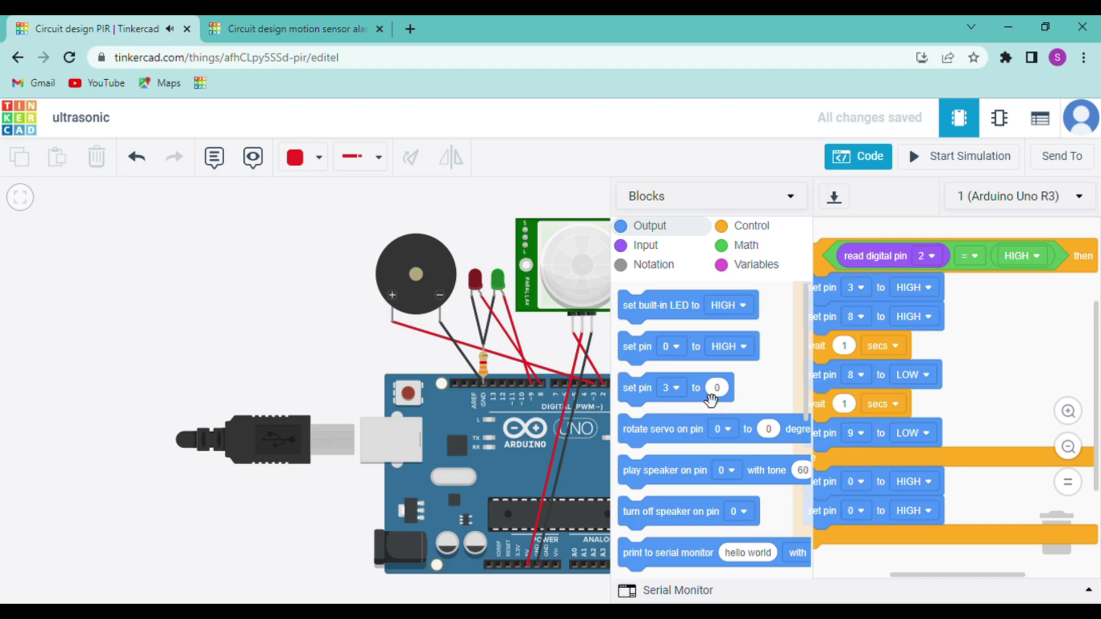
pyautogui.moveTo(663, 360); pyautogui.dragTo(863, 509)
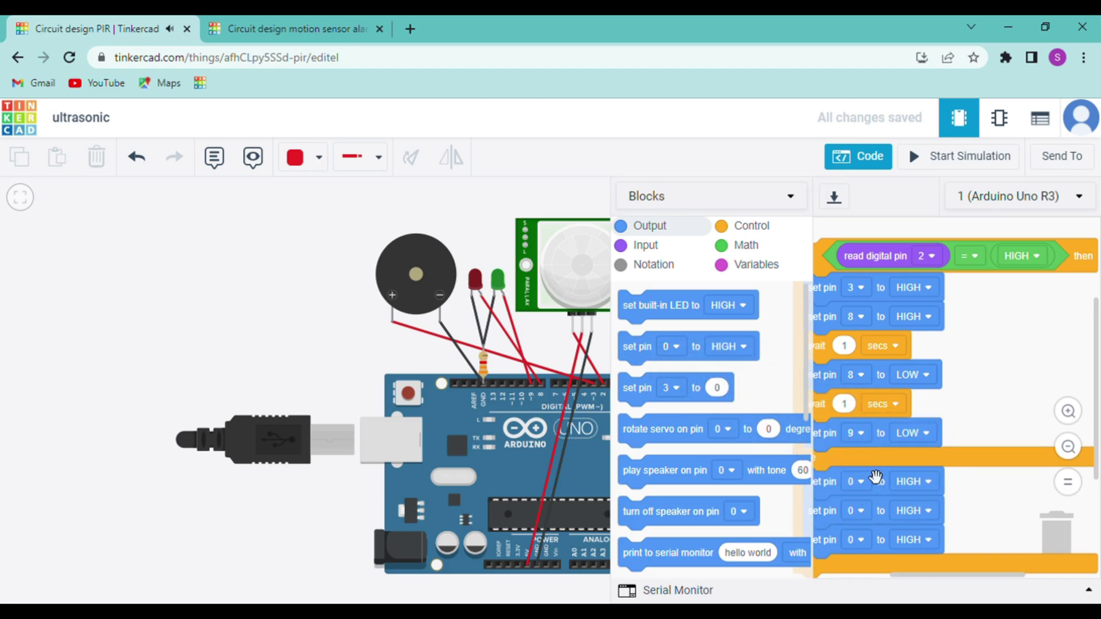
# Set the else blocks to pin 3 LOW, pin 8 LOW and pin 9 HIGH
pyautogui.click(860, 482)
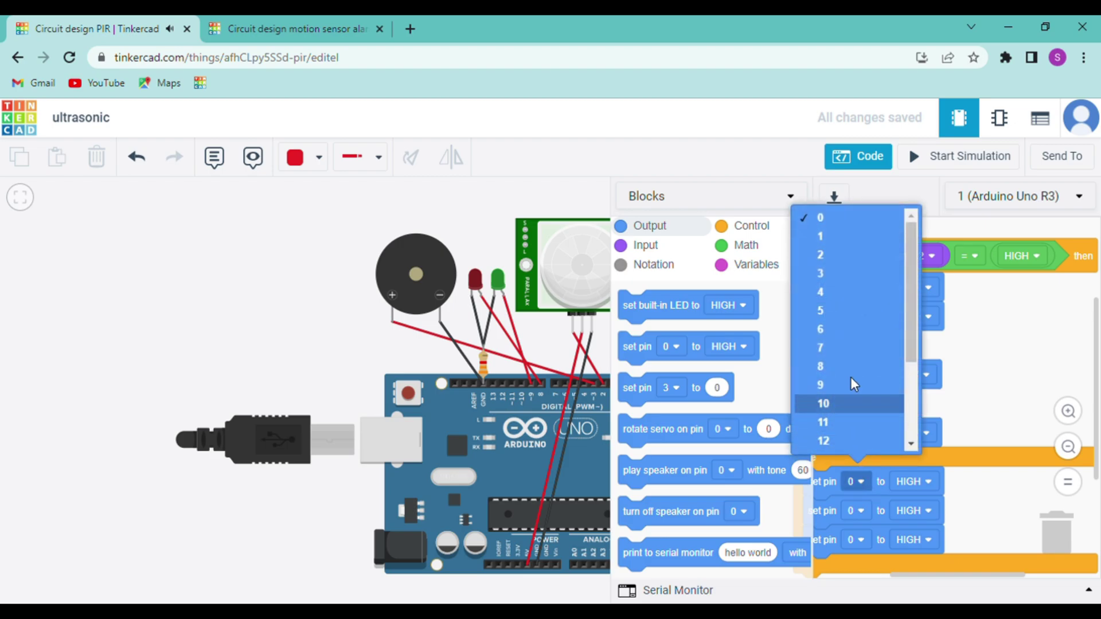
pyautogui.click(836, 273)
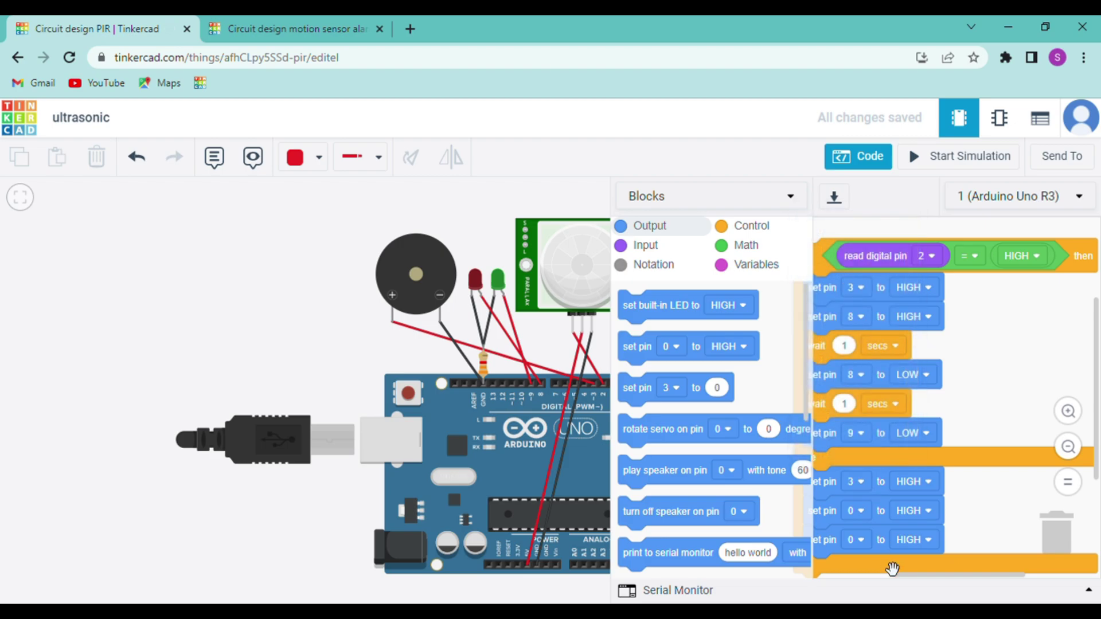
pyautogui.click(930, 487)
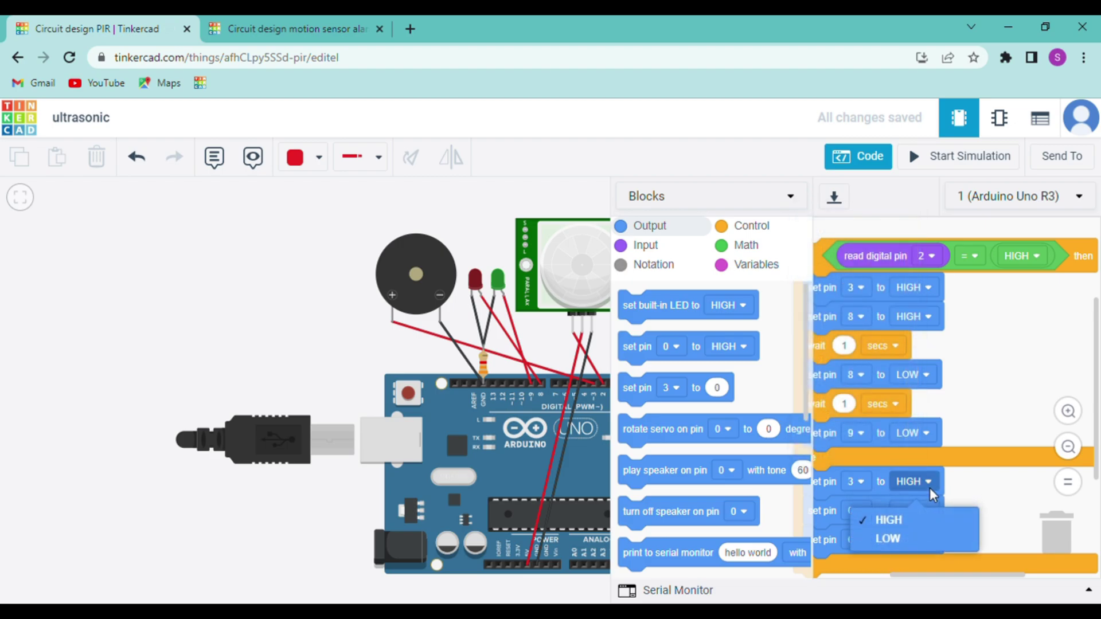
pyautogui.click(930, 546)
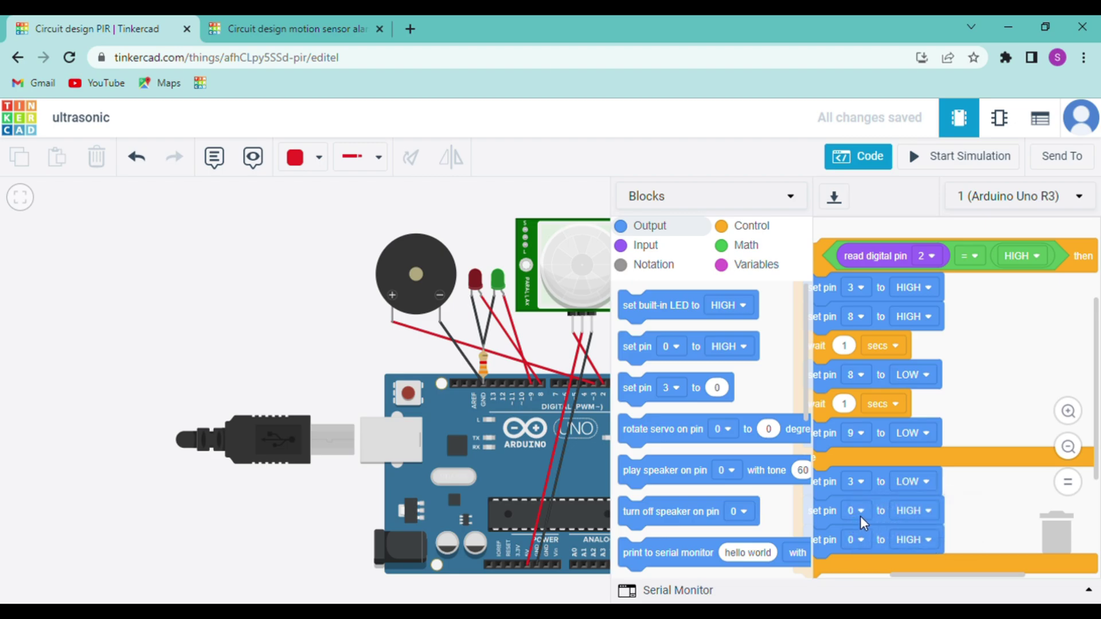
pyautogui.click(860, 510)
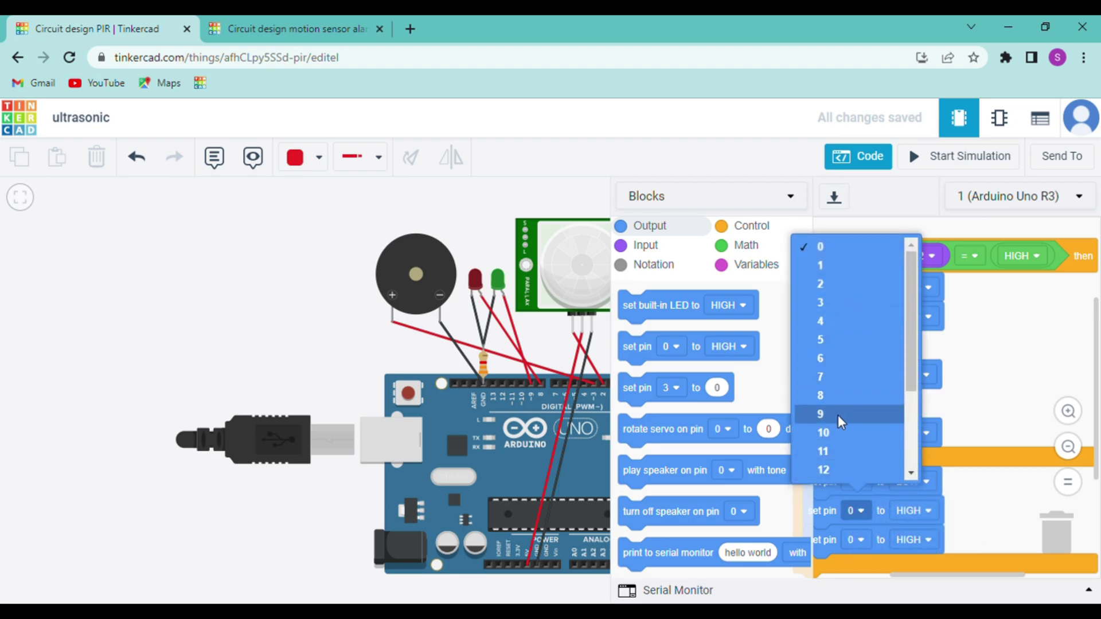
pyautogui.click(838, 395)
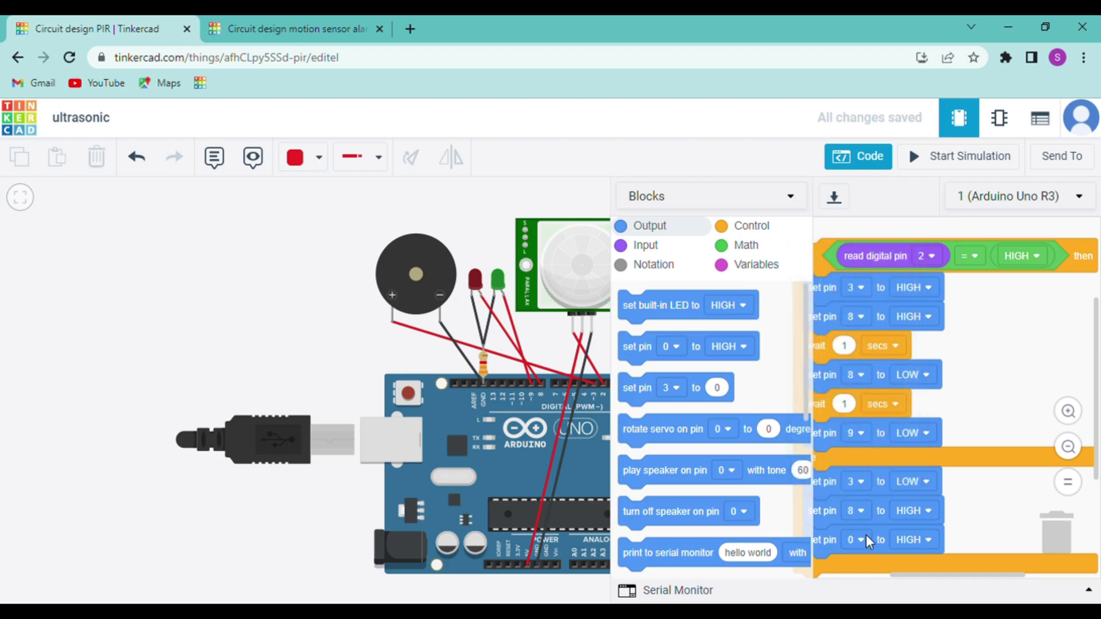
pyautogui.click(930, 508)
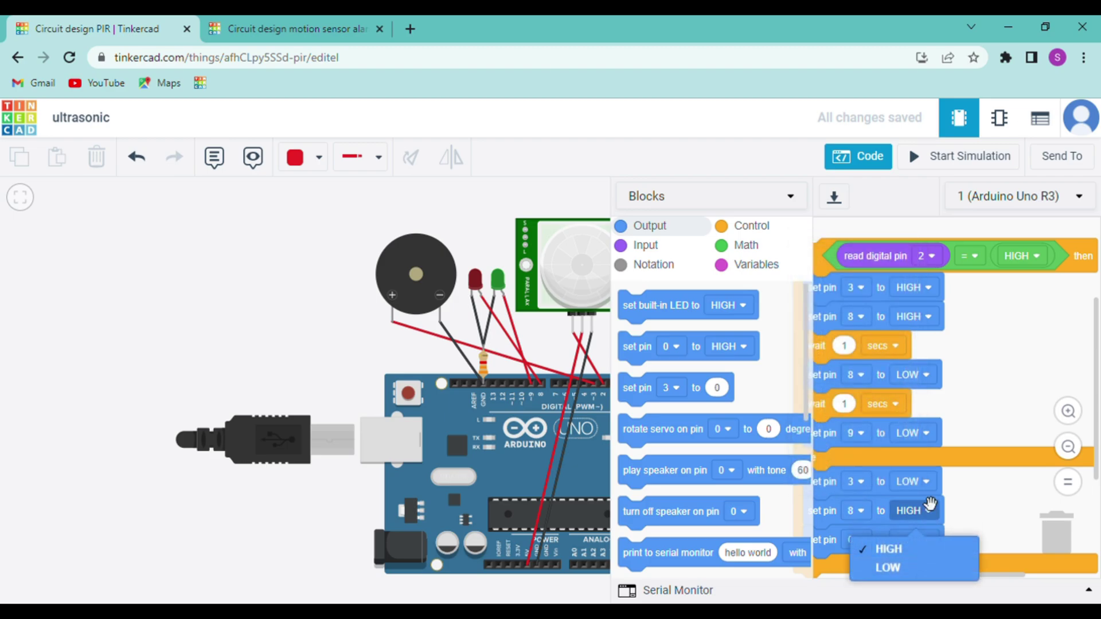
pyautogui.click(913, 563)
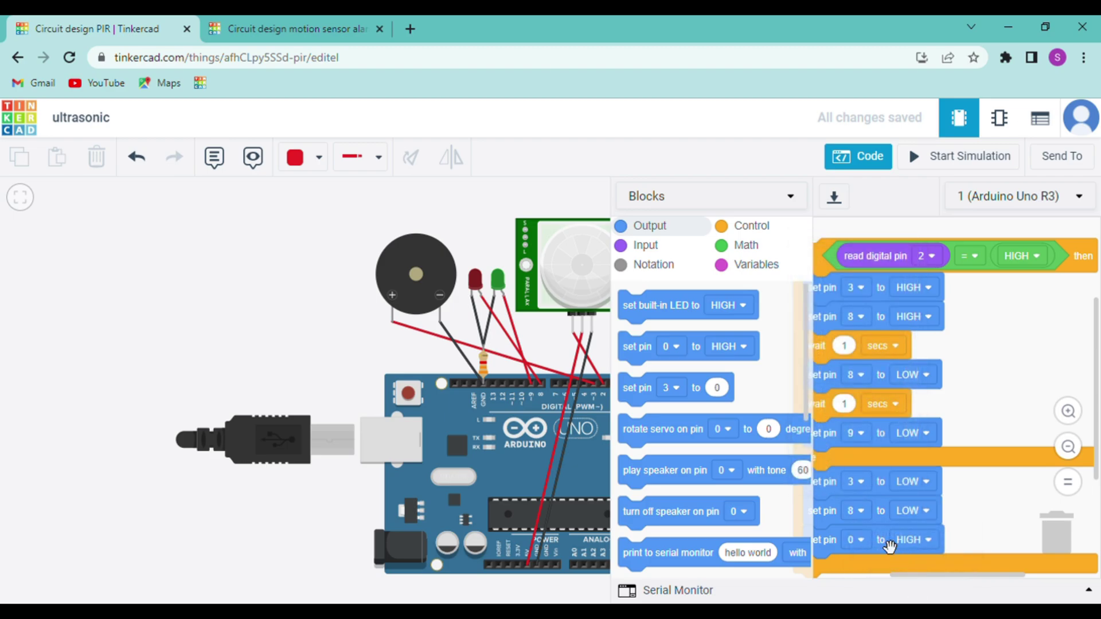
pyautogui.click(862, 539)
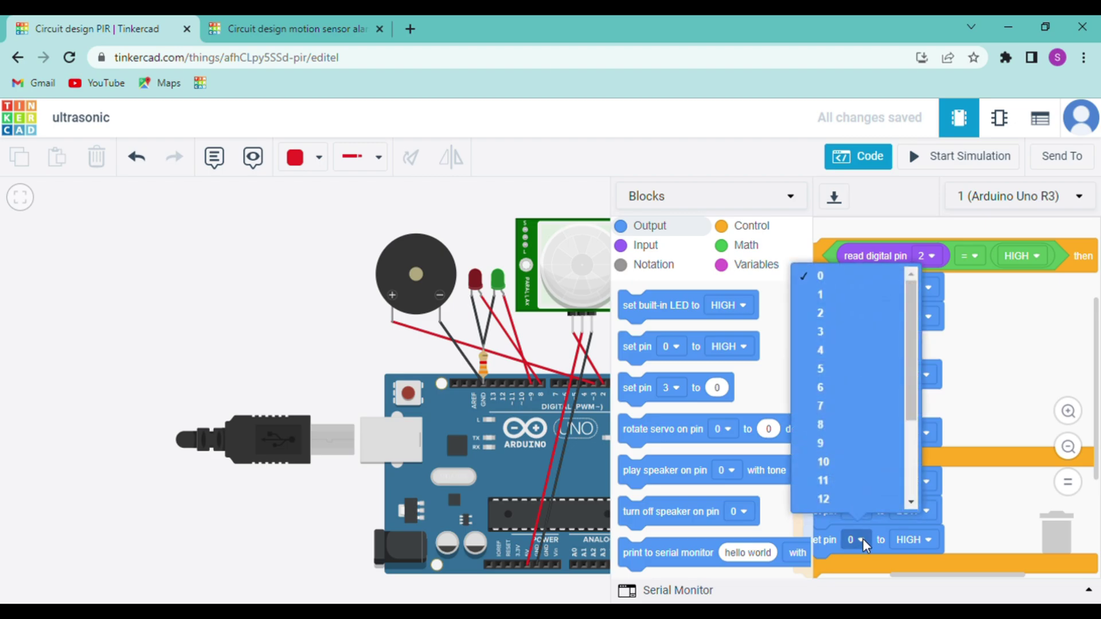
pyautogui.click(856, 441)
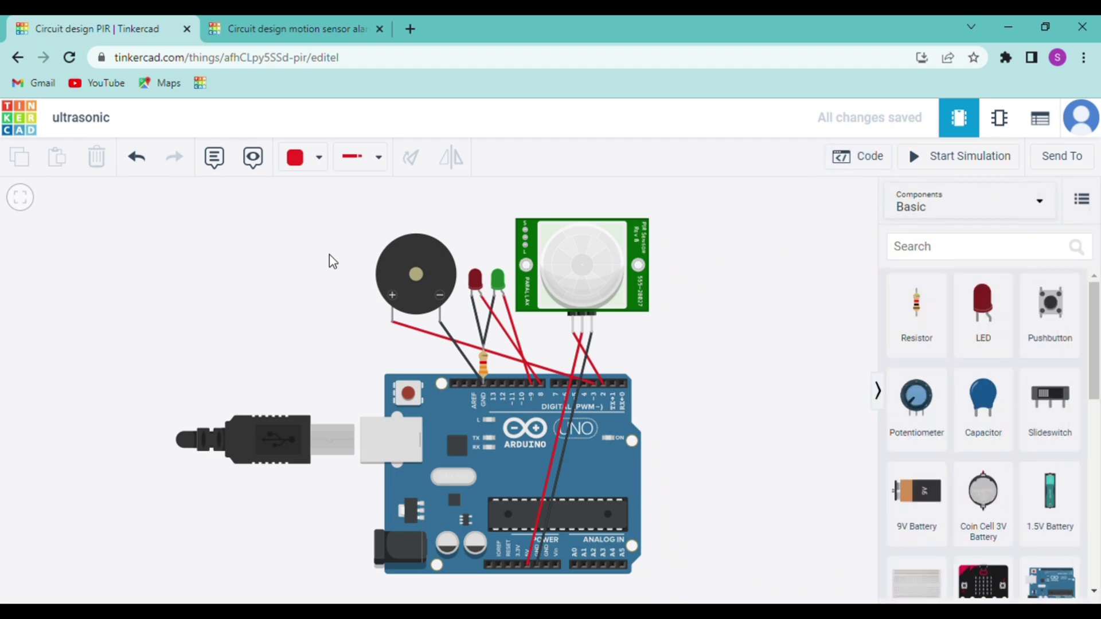
# Start the simulation and bring the area above the PIR sensor into view
pyautogui.click(939, 156)
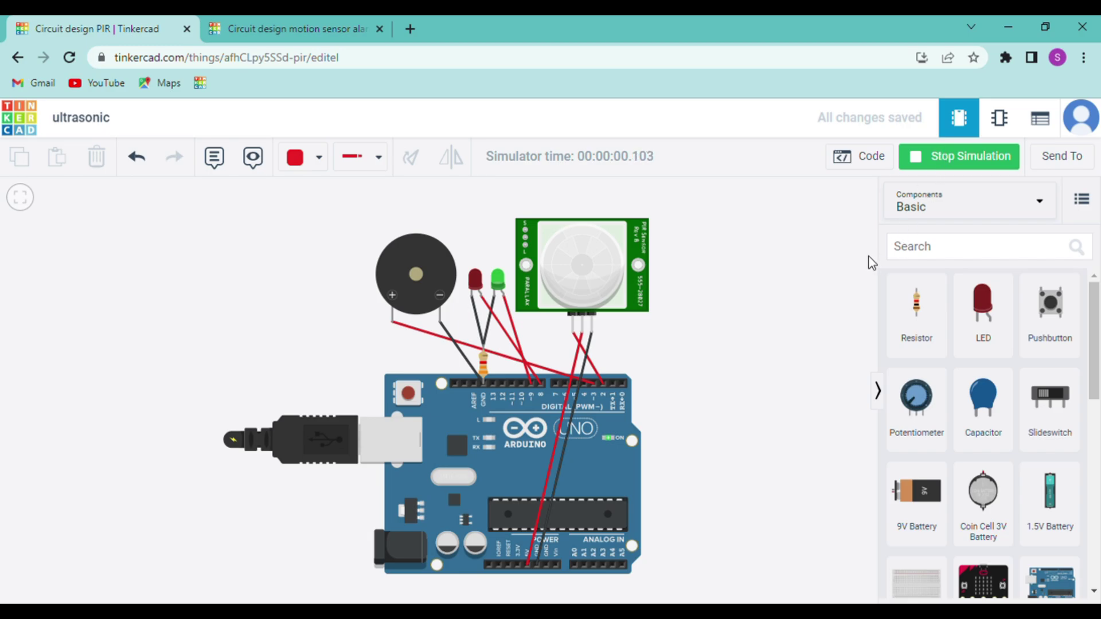
pyautogui.moveTo(767, 267); pyautogui.dragTo(745, 450, button='middle')
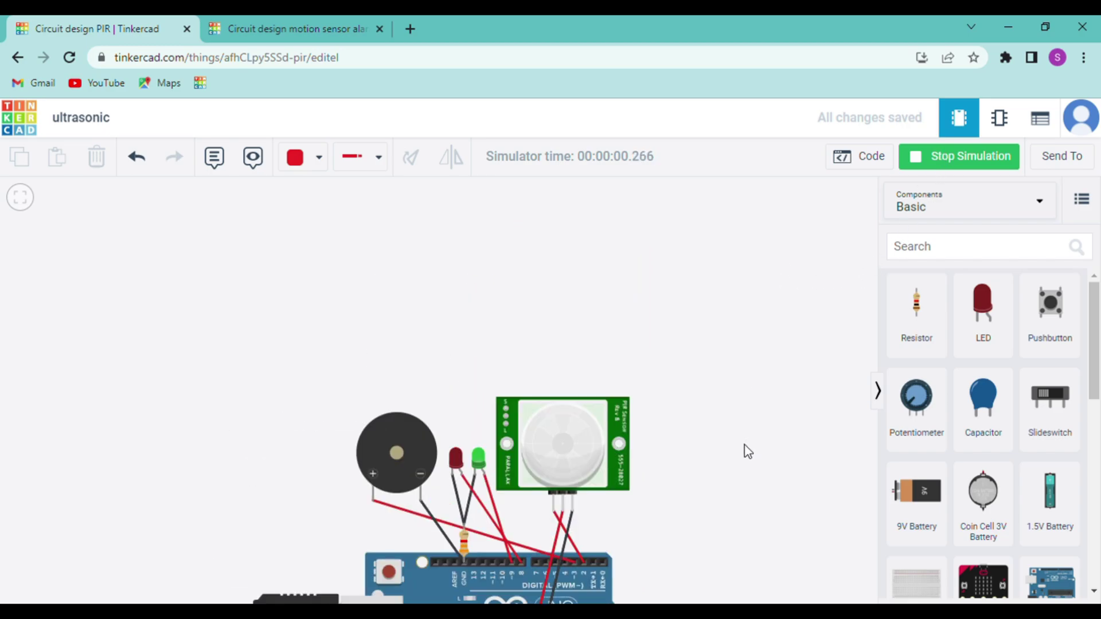
# Select the PIR sensor and move its target to two spots inside the detection cone
pyautogui.click(584, 453)
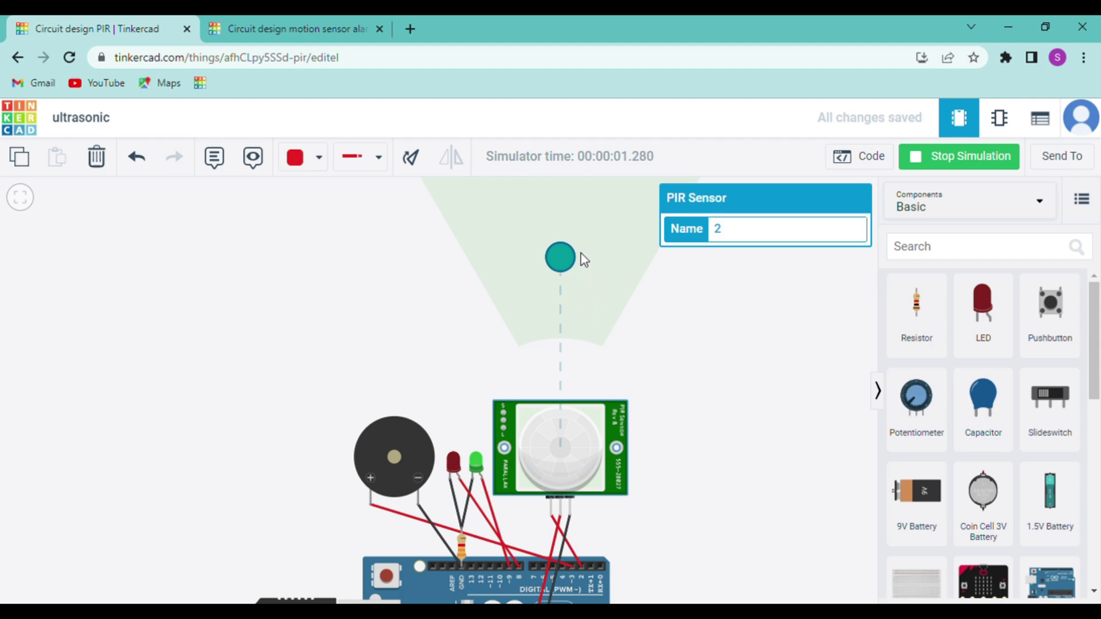
pyautogui.moveTo(565, 266); pyautogui.dragTo(532, 272)
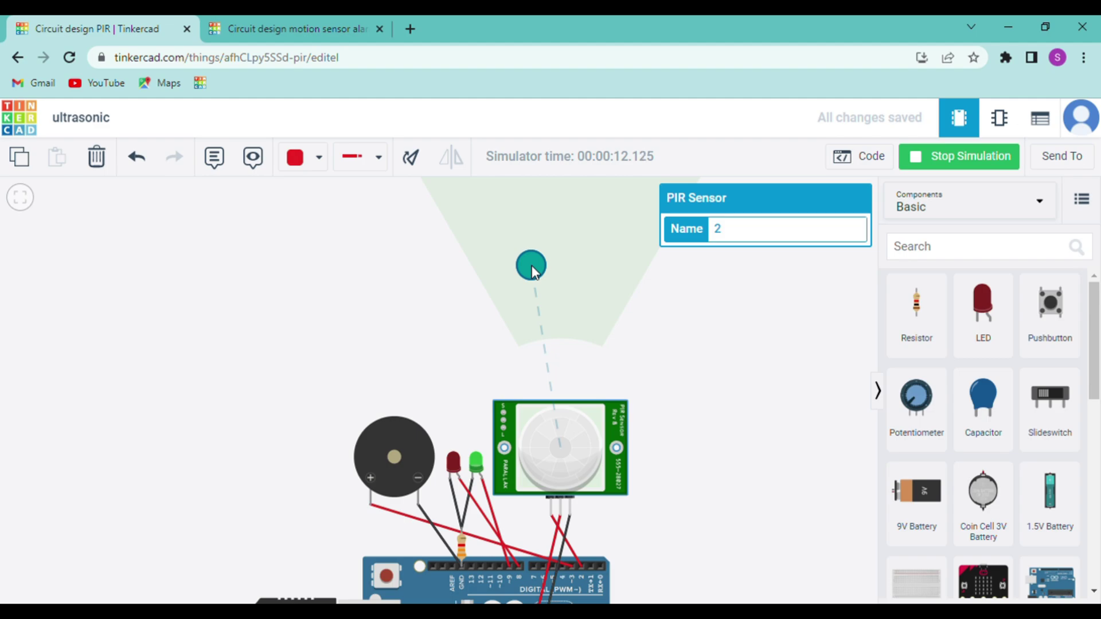
pyautogui.moveTo(532, 268)
pyautogui.mouseDown()
pyautogui.moveTo(587, 252)
pyautogui.moveTo(525, 250)
pyautogui.moveTo(600, 231)
pyautogui.moveTo(480, 225)
pyautogui.moveTo(612, 212)
pyautogui.moveTo(519, 209)
pyautogui.moveTo(550, 243)
pyautogui.moveTo(543, 271)
pyautogui.mouseUp()
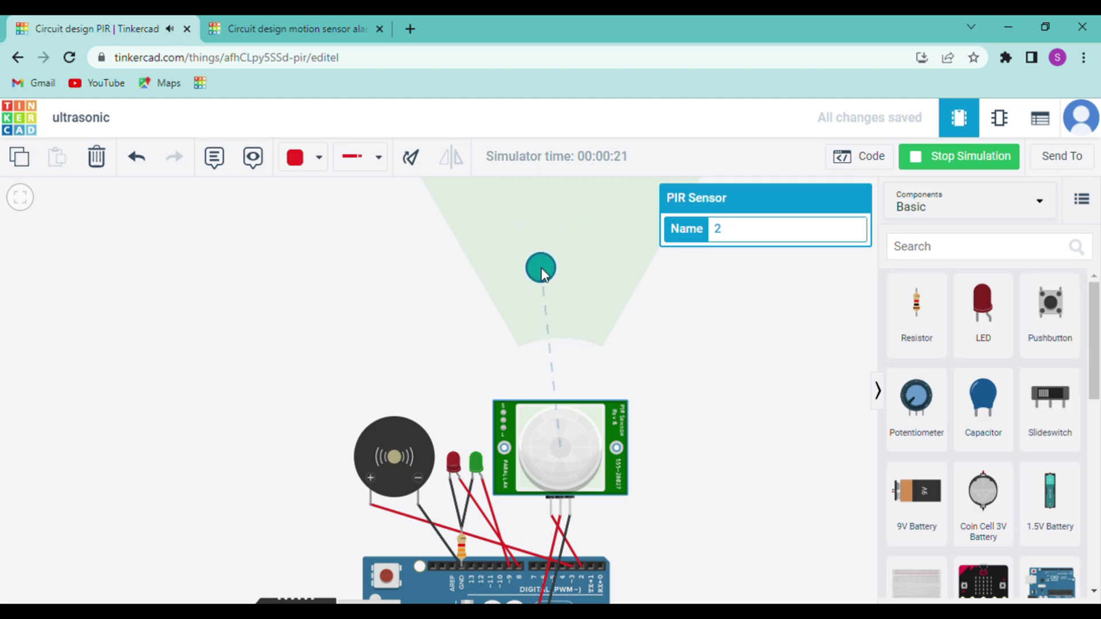